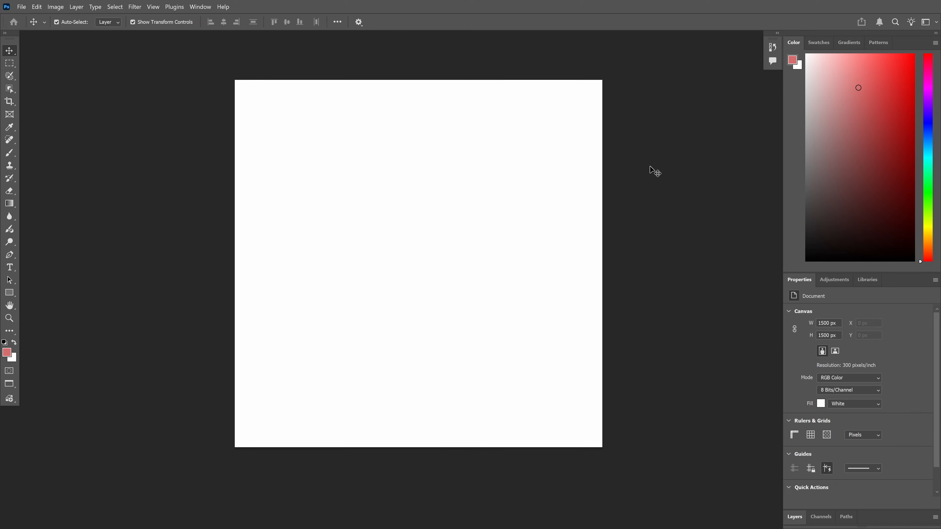
Add the text "Multiple" to the upper middle of the canvas with the Type tool
{"action": "key", "text": "t"}
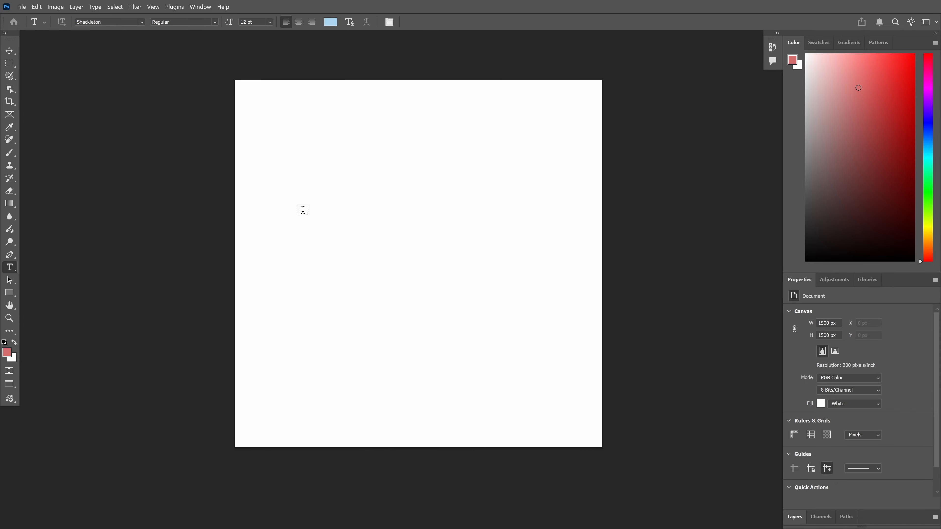
{"action": "left_click", "coordinate": [344, 203]}
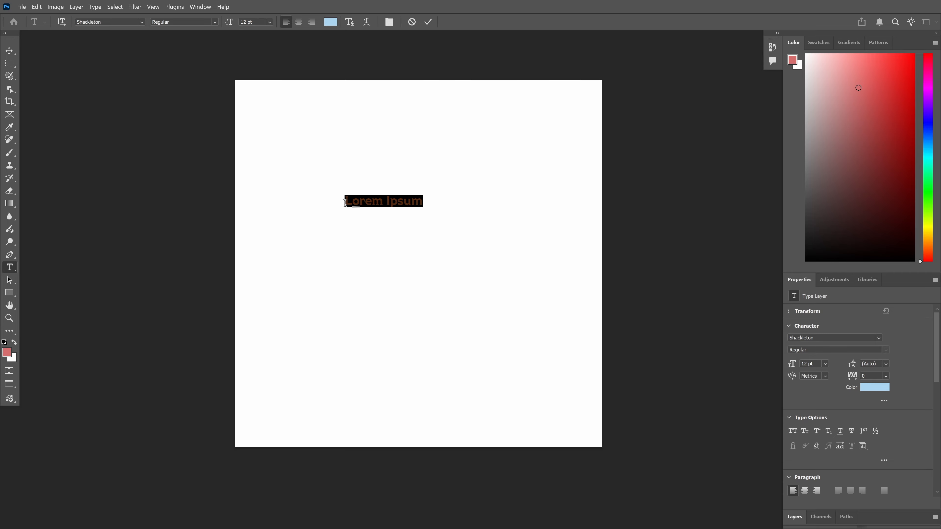
{"action": "type", "text": "Mu"}
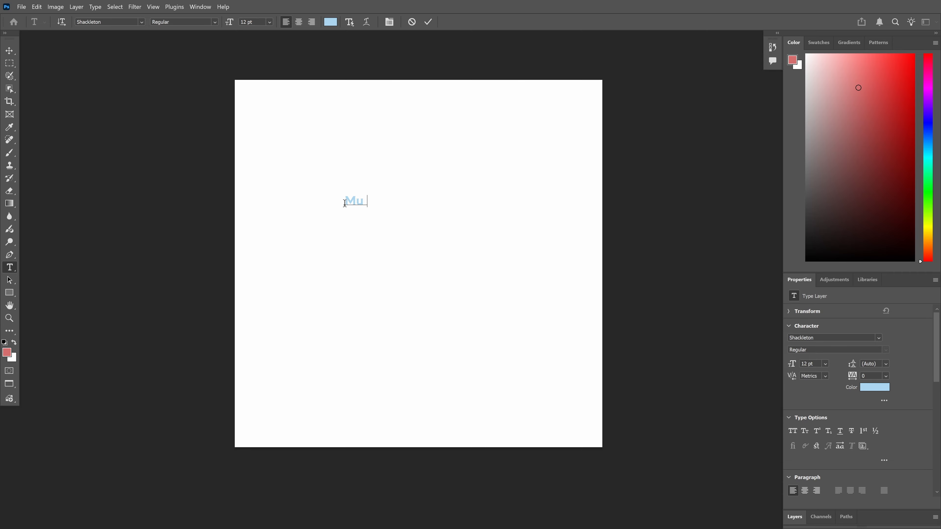
{"action": "type", "text": "ltiple"}
{"action": "key", "text": "ctrl+Return"}
Add a separate text layer reading "Strokes" just below the word "Multiple"
{"action": "left_click", "coordinate": [352, 233]}
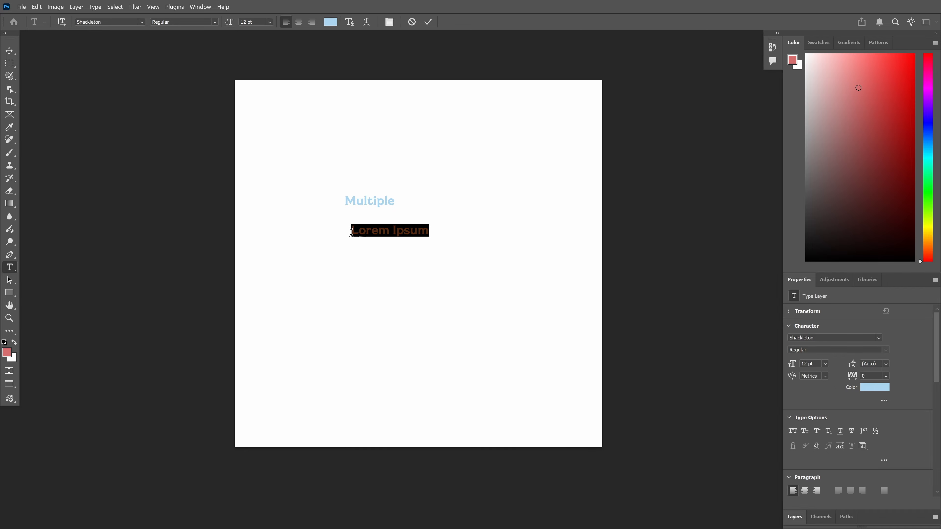
{"action": "type", "text": "Strpkes"}
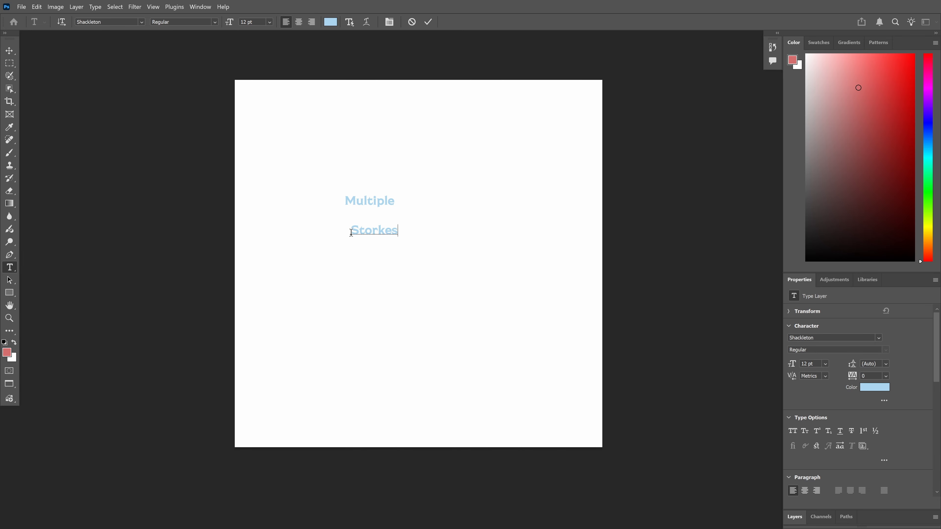
{"action": "key", "text": "BackSpace"}
{"action": "key", "text": "BackSpace"}
{"action": "key", "text": "BackSpace"}
{"action": "key", "text": "BackSpace"}
{"action": "type", "text": "okes"}
{"action": "key", "text": "ctrl+Return"}
Recolor both words to pink #ed608e and move them together closer to the canvas centre
{"action": "key", "text": "v"}
{"action": "left_click_drag", "start_coordinate": [363, 180], "coordinate": [388, 241]}
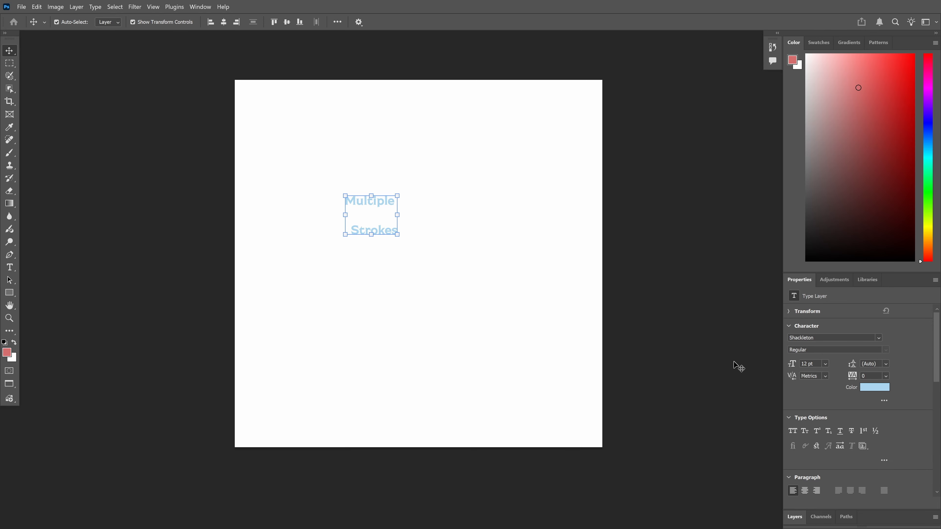
{"action": "left_click", "coordinate": [875, 390]}
{"action": "left_click_drag", "start_coordinate": [617, 203], "coordinate": [555, 137]}
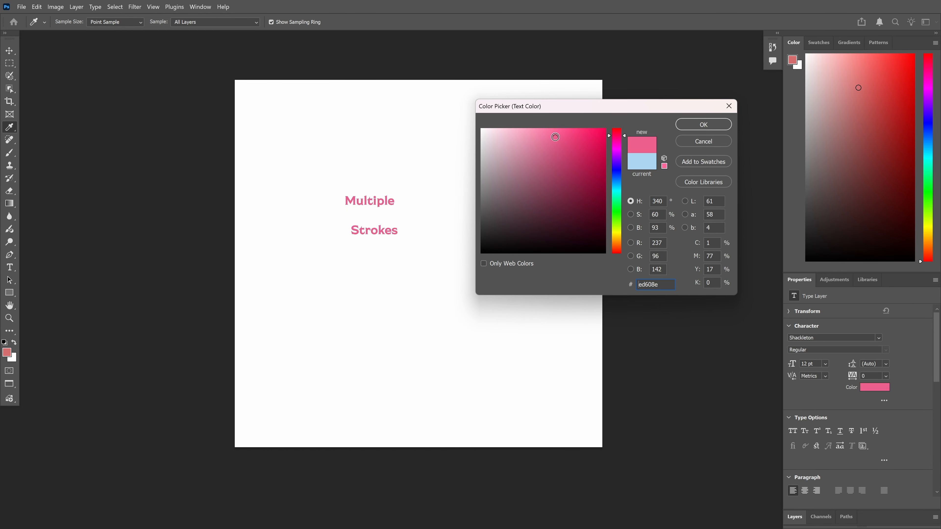
{"action": "left_click", "coordinate": [702, 126]}
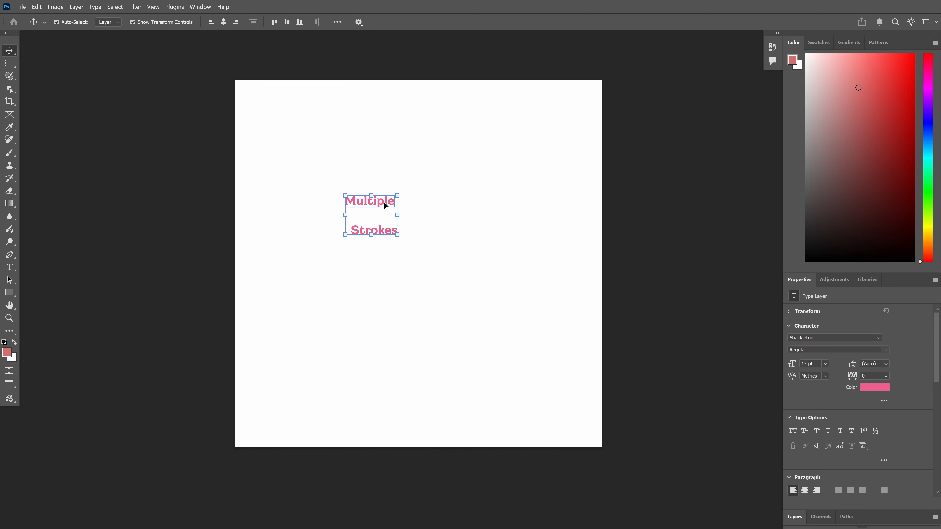
{"action": "left_click_drag", "start_coordinate": [387, 202], "coordinate": [448, 240]}
{"action": "left_click", "coordinate": [448, 240]}
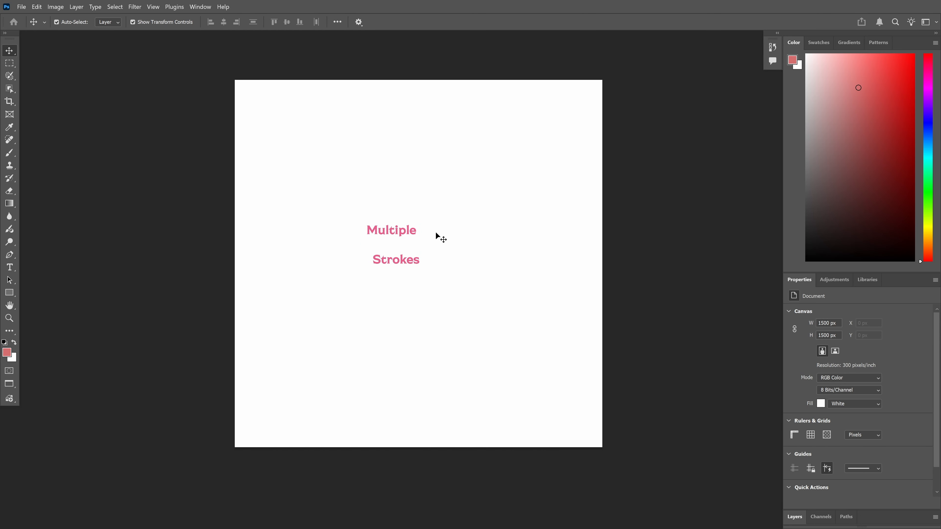
Change the font of the word "Multiple" to Eras Demi ITC
{"action": "left_click", "coordinate": [402, 234]}
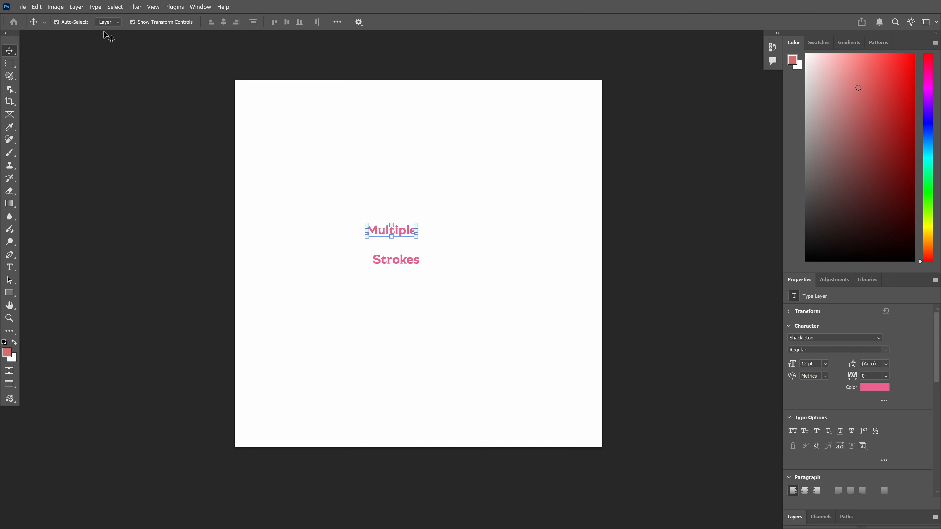
{"action": "left_click", "coordinate": [10, 267]}
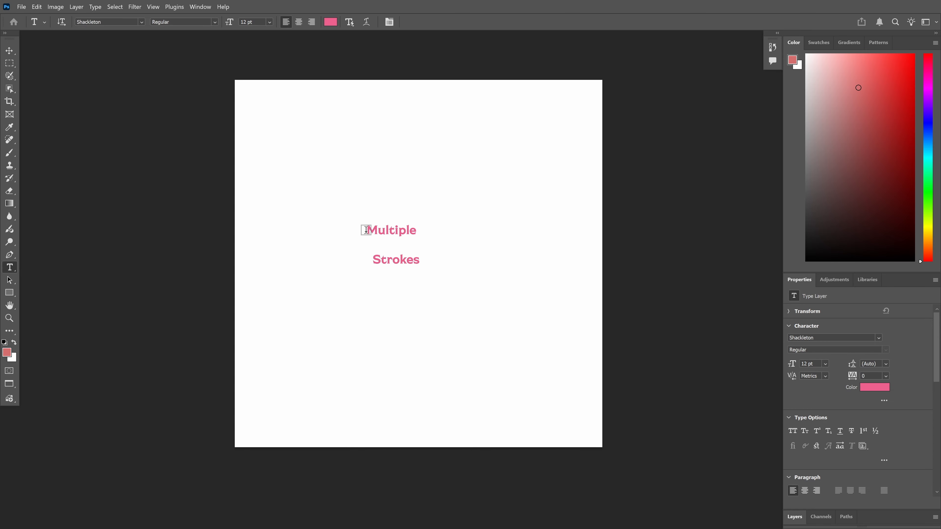
{"action": "left_click_drag", "start_coordinate": [365, 230], "coordinate": [459, 229]}
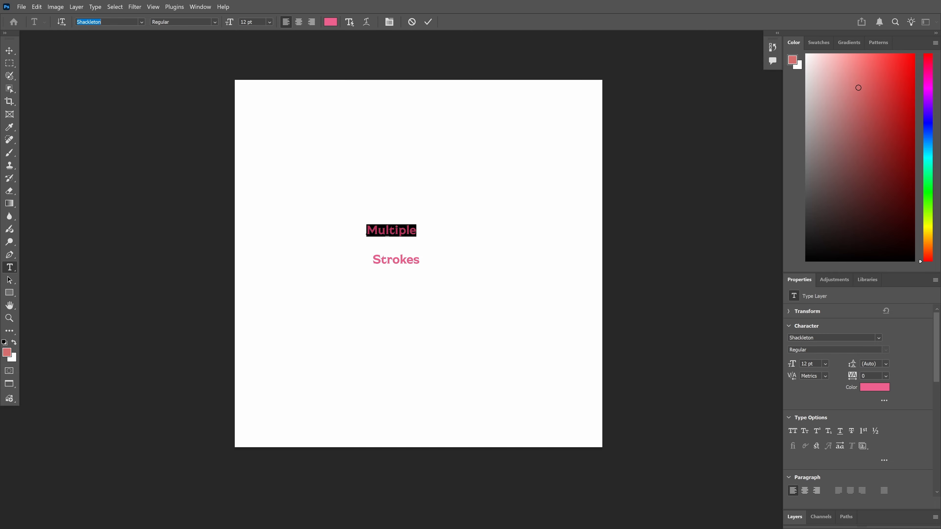
{"action": "left_click", "coordinate": [74, 23]}
{"action": "type", "text": "eras"}
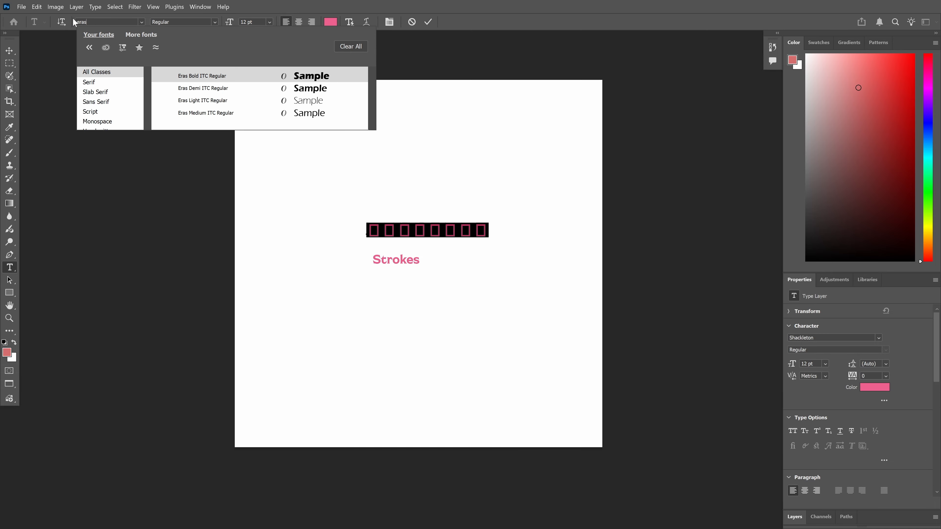
{"action": "left_click", "coordinate": [220, 88]}
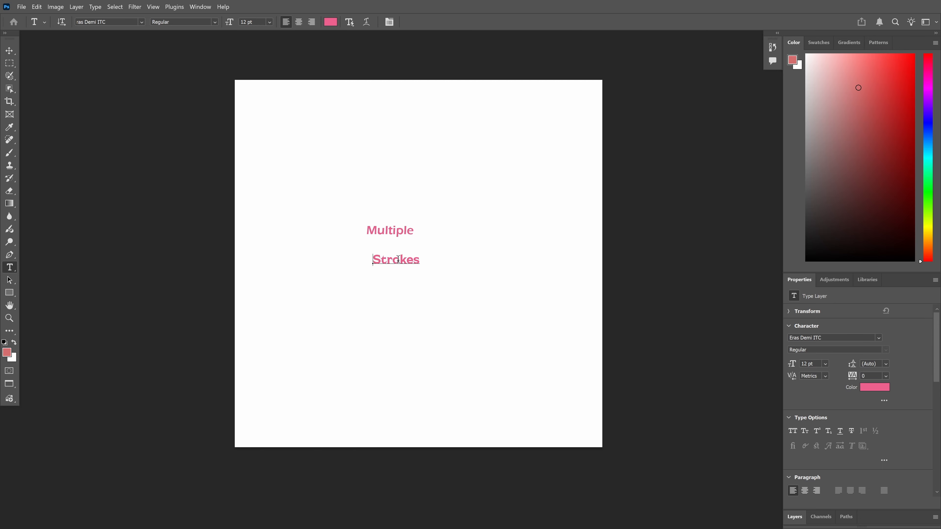
{"action": "left_click_drag", "start_coordinate": [375, 258], "coordinate": [437, 265]}
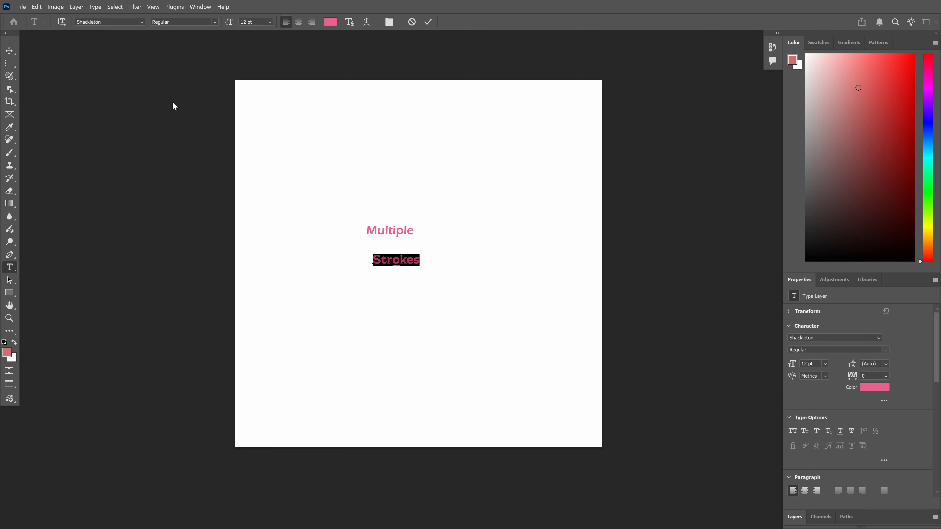
{"action": "left_click", "coordinate": [9, 50]}
{"action": "left_click", "coordinate": [317, 157]}
Scale up "Multiple" to about 33 pt and "Strokes" to about 31 pt with the transform handles
{"action": "left_click", "coordinate": [394, 233]}
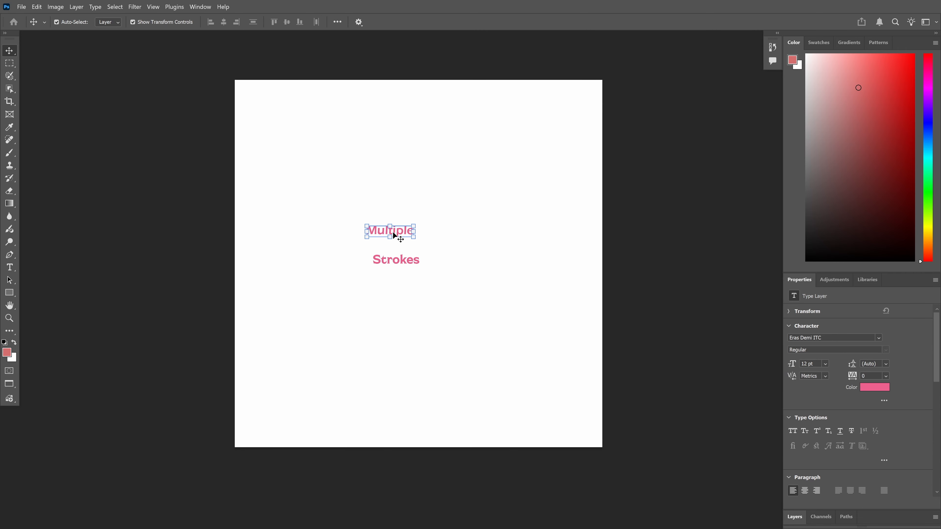
{"action": "left_click_drag", "start_coordinate": [414, 238], "coordinate": [445, 266]}
{"action": "left_click", "coordinate": [485, 21]}
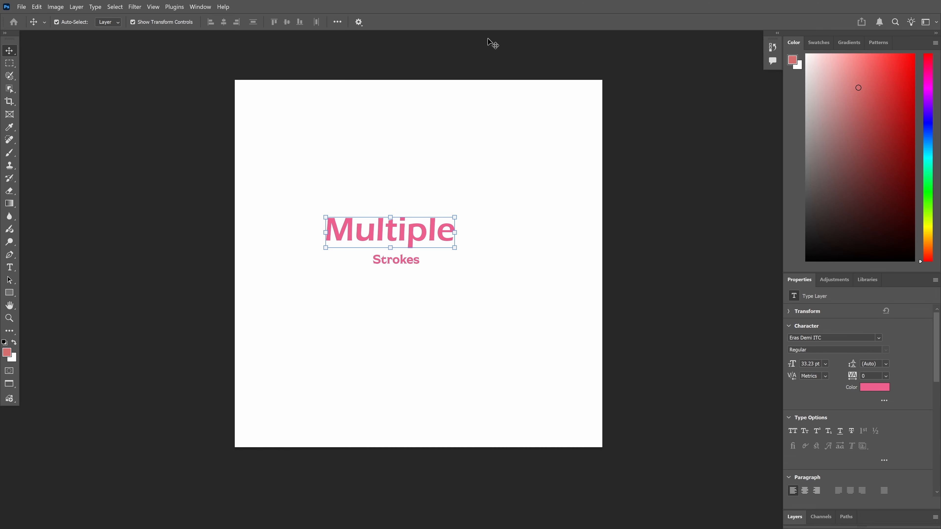
{"action": "left_click", "coordinate": [403, 263]}
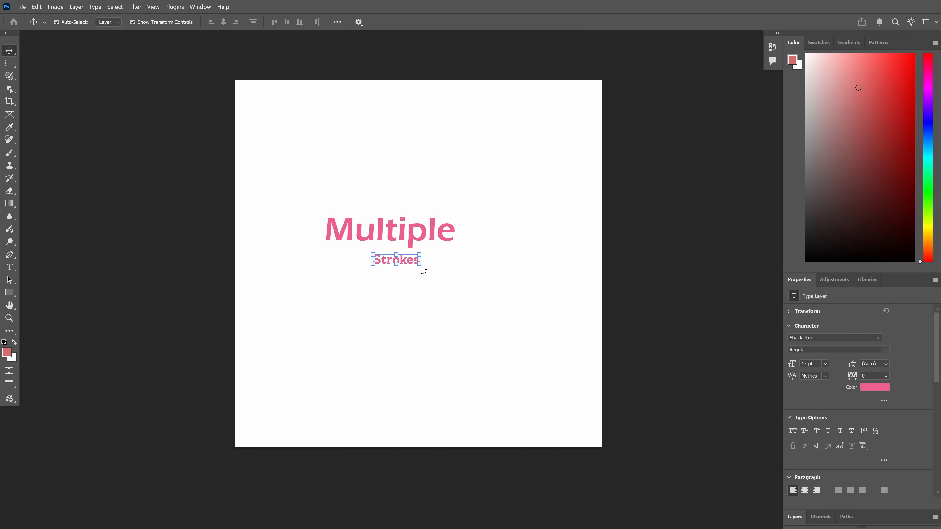
{"action": "left_click_drag", "start_coordinate": [420, 265], "coordinate": [457, 279]}
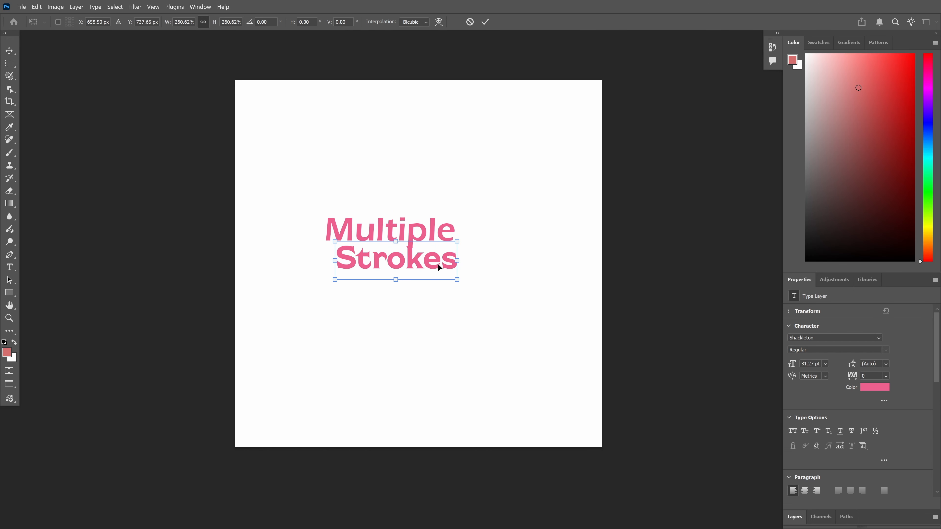
{"action": "left_click", "coordinate": [486, 22]}
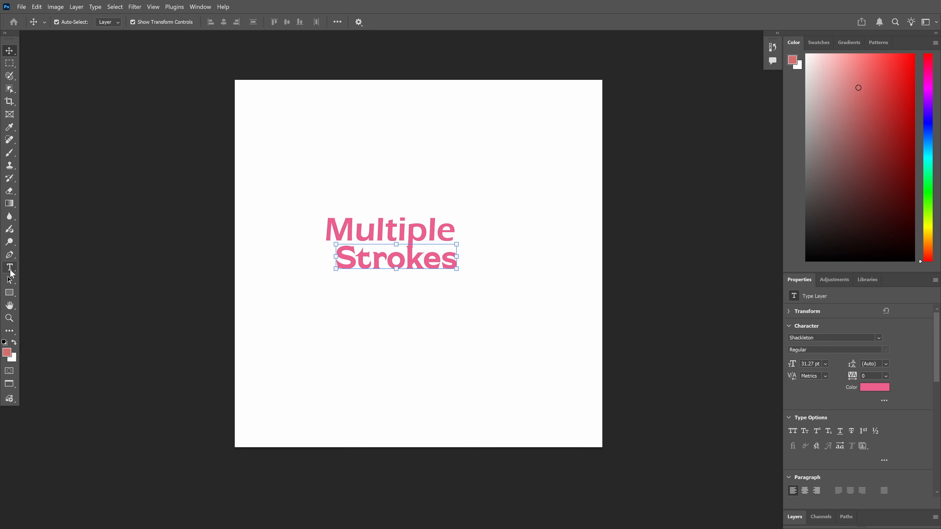
Set the font size of the word "Multiple" to 65 pt
{"action": "left_click", "coordinate": [10, 267]}
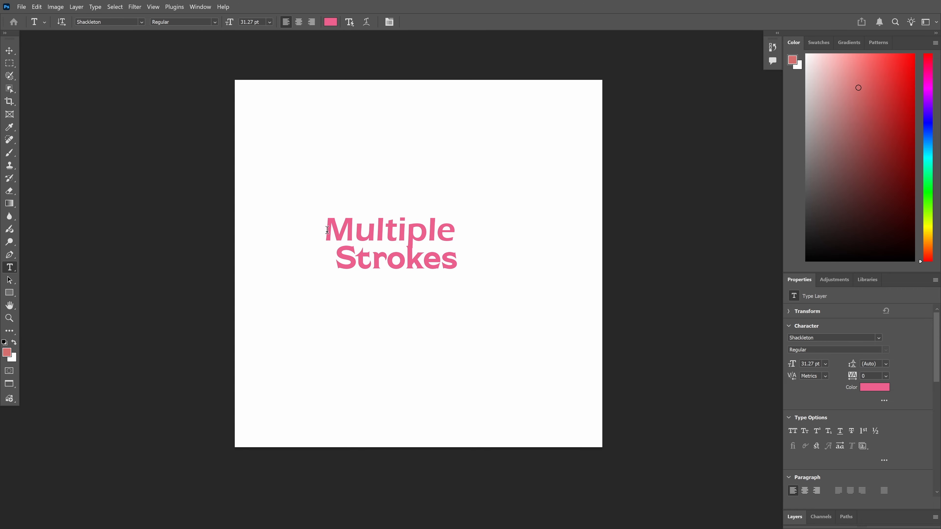
{"action": "left_click_drag", "start_coordinate": [326, 231], "coordinate": [477, 227]}
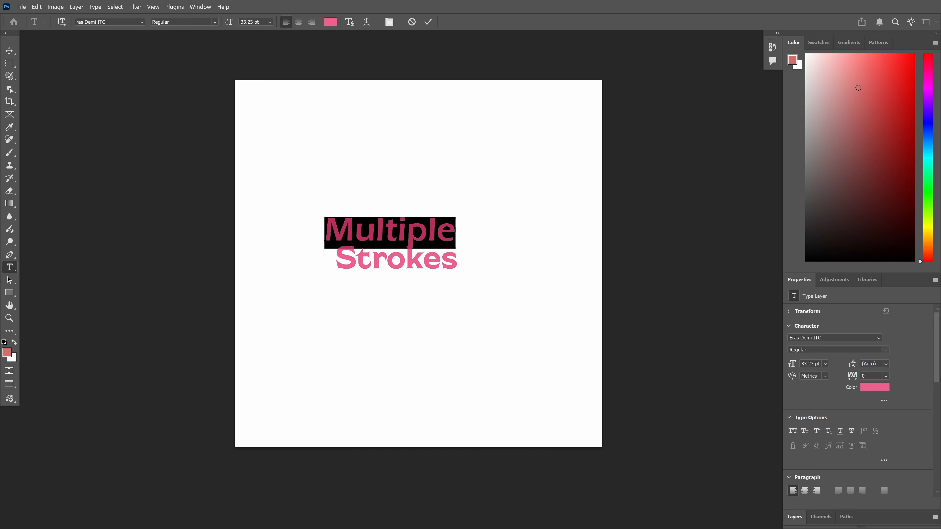
{"action": "left_click", "coordinate": [252, 22]}
{"action": "type", "text": "65"}
{"action": "key", "text": "Return"}
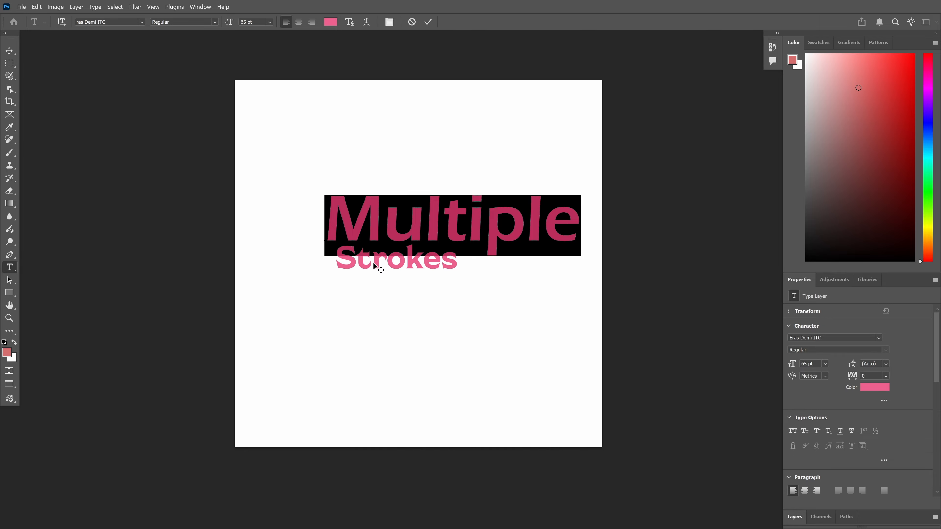
{"action": "left_click", "coordinate": [428, 22]}
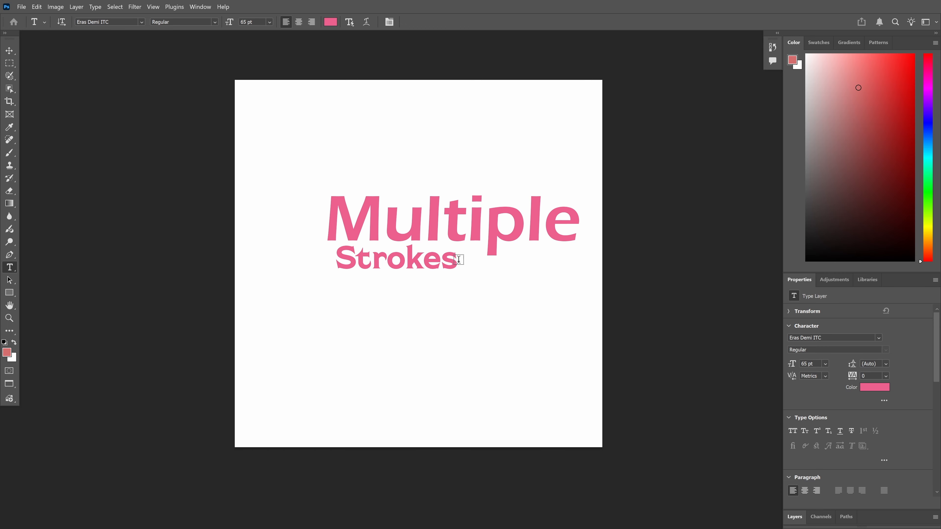
{"action": "left_click_drag", "start_coordinate": [459, 263], "coordinate": [364, 264]}
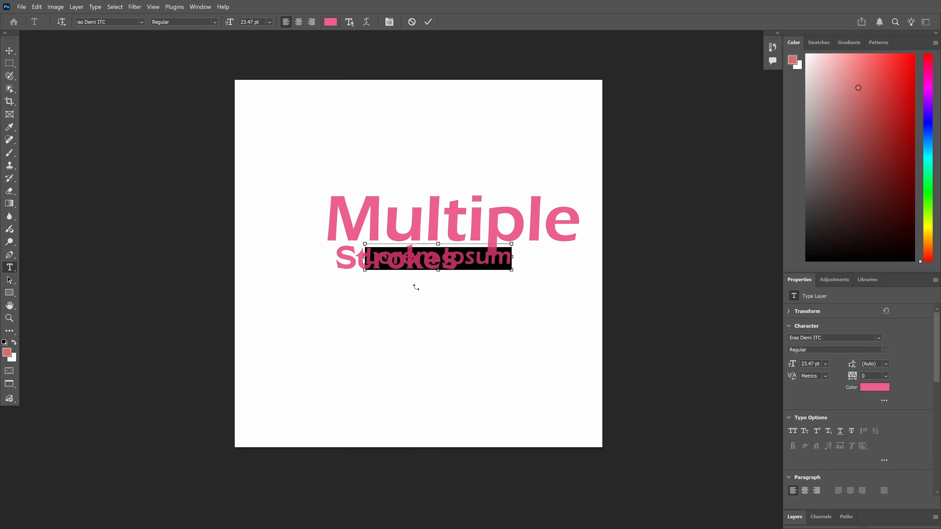
{"action": "key", "text": "ctrl+Return"}
{"action": "key", "text": "v"}
{"action": "key", "text": "Delete"}
{"action": "left_click", "coordinate": [449, 261]}
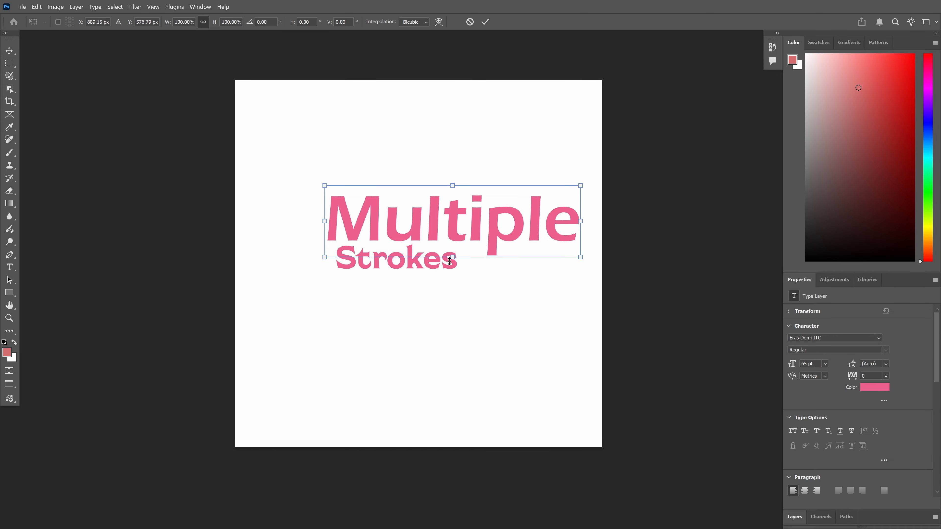
{"action": "key", "text": "Return"}
Set the font size of "Strokes" to 55 pt and lower the word to sit beneath "Multiple"
{"action": "left_click", "coordinate": [9, 268]}
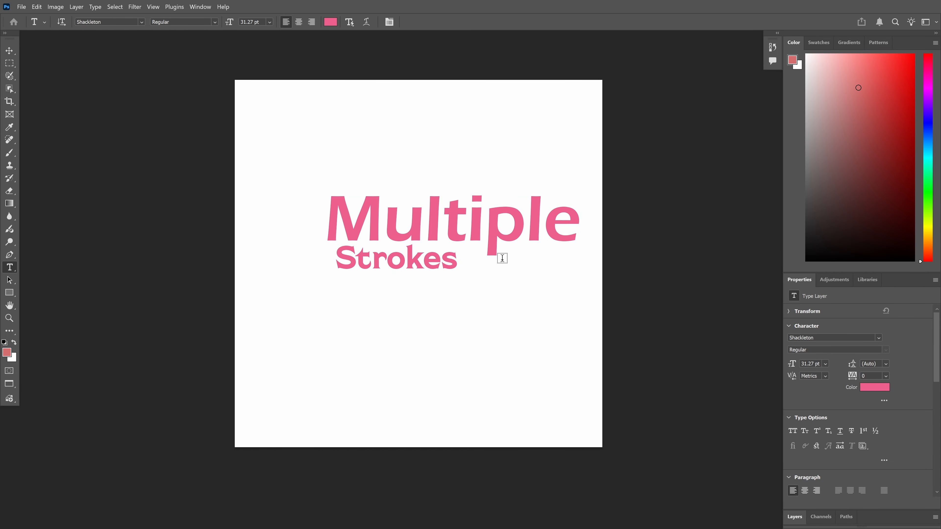
{"action": "left_click", "coordinate": [449, 260]}
{"action": "left_click_drag", "start_coordinate": [450, 260], "coordinate": [330, 255]}
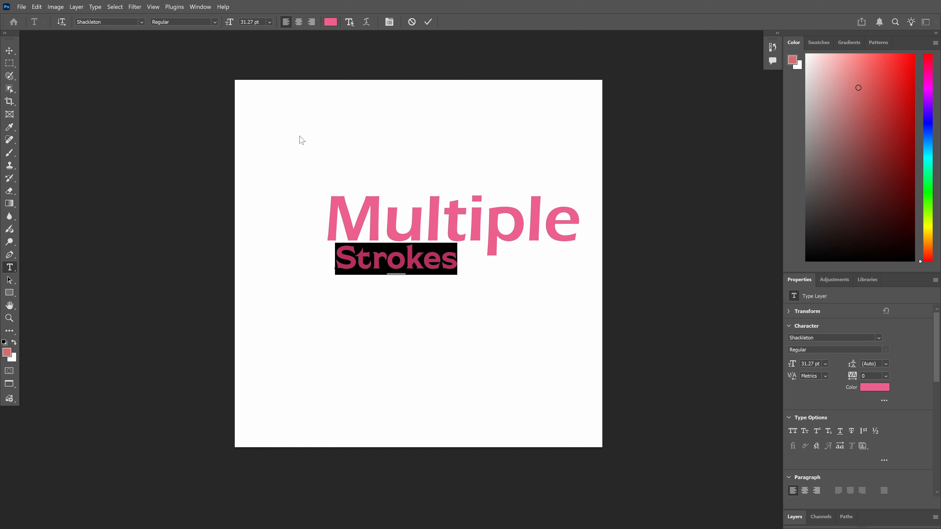
{"action": "left_click", "coordinate": [249, 22]}
{"action": "type", "text": "55"}
{"action": "key", "text": "Return"}
{"action": "left_click", "coordinate": [9, 50]}
{"action": "left_click_drag", "start_coordinate": [440, 267], "coordinate": [439, 288]}
Align the horizontal centres of both words, then set alignment to Canvas and centre them horizontally on it
{"action": "left_click_drag", "start_coordinate": [412, 168], "coordinate": [448, 308]}
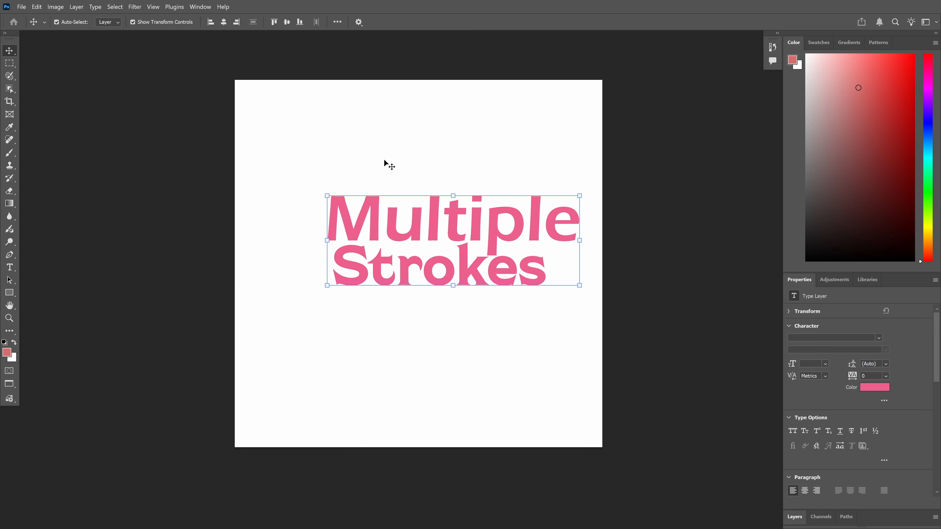
{"action": "left_click", "coordinate": [225, 24]}
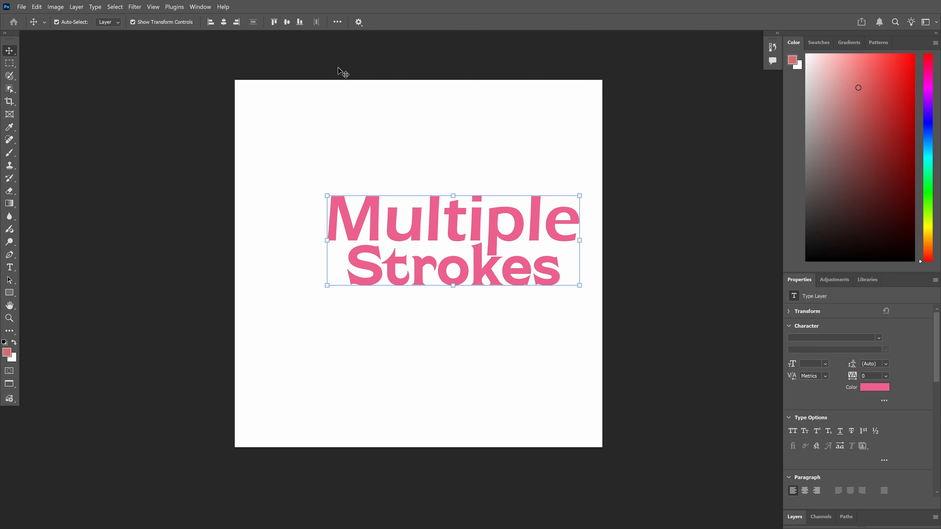
{"action": "left_click", "coordinate": [337, 21]}
{"action": "left_click", "coordinate": [375, 110]}
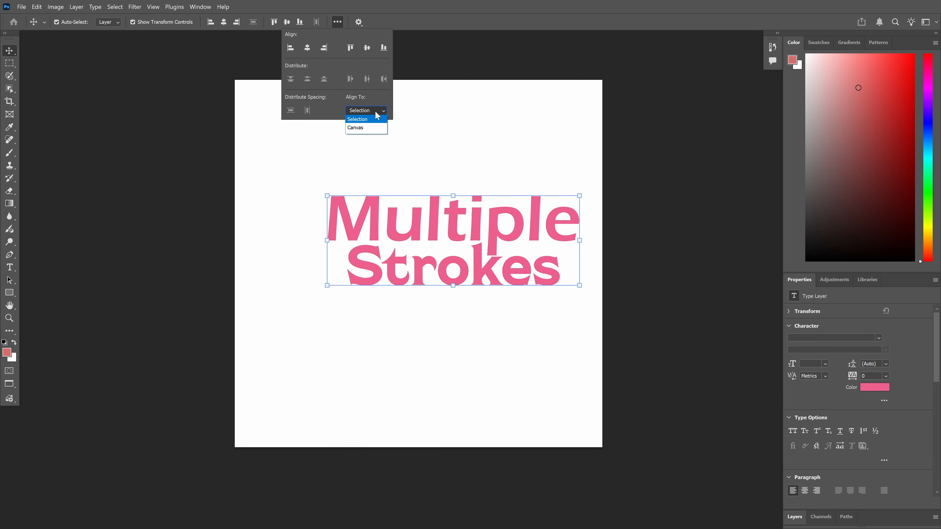
{"action": "left_click", "coordinate": [371, 126]}
{"action": "left_click", "coordinate": [407, 150]}
{"action": "left_click_drag", "start_coordinate": [400, 166], "coordinate": [462, 319]}
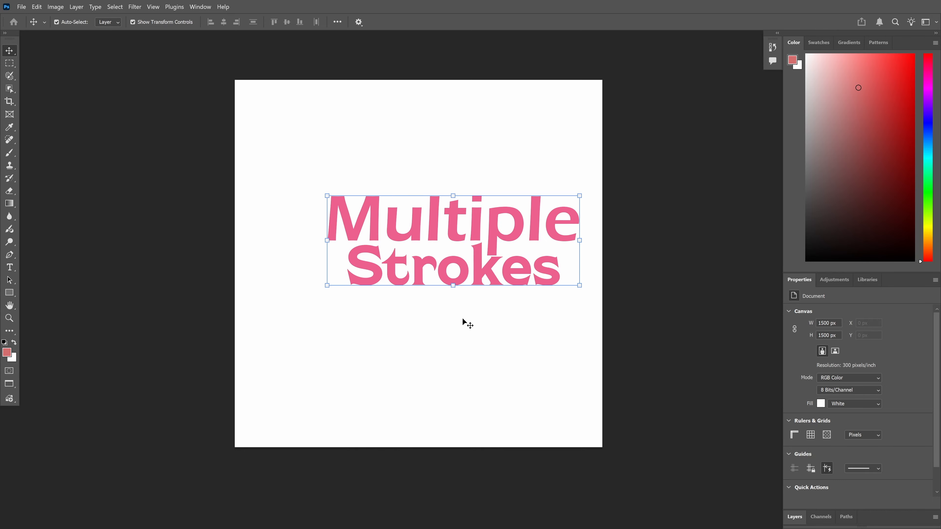
{"action": "left_click", "coordinate": [223, 22]}
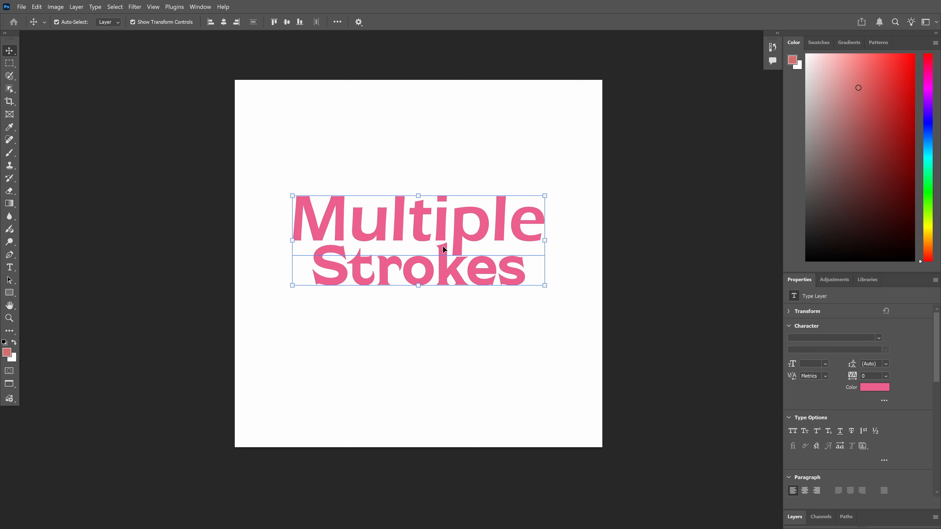
Move "Strokes" and "Multiple" slightly down separately to adjust the line spacing and vertical placement
{"action": "left_click", "coordinate": [462, 310]}
{"action": "left_click_drag", "start_coordinate": [421, 275], "coordinate": [421, 293]}
{"action": "left_click_drag", "start_coordinate": [420, 224], "coordinate": [421, 232]}
{"action": "left_click", "coordinate": [463, 171]}
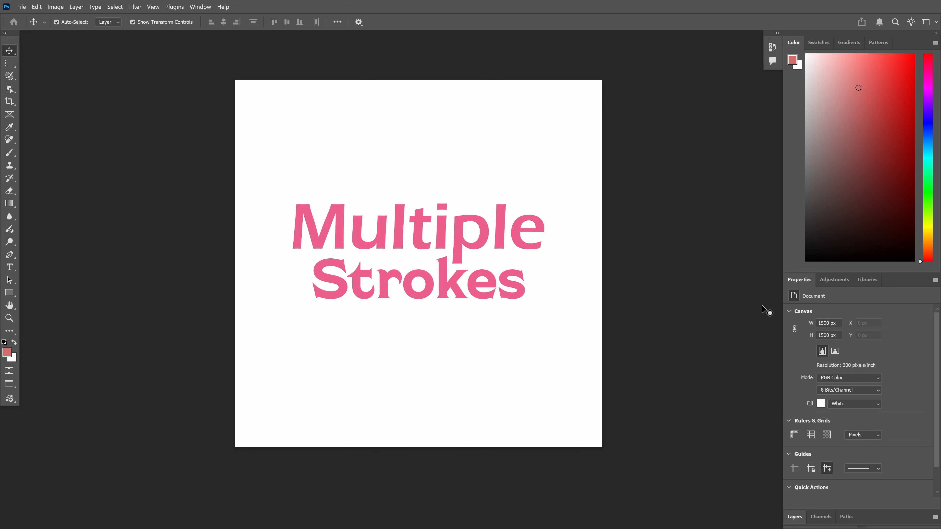
Expand the layer list, unlock the Background layer and delete it
{"action": "left_click", "coordinate": [798, 521]}
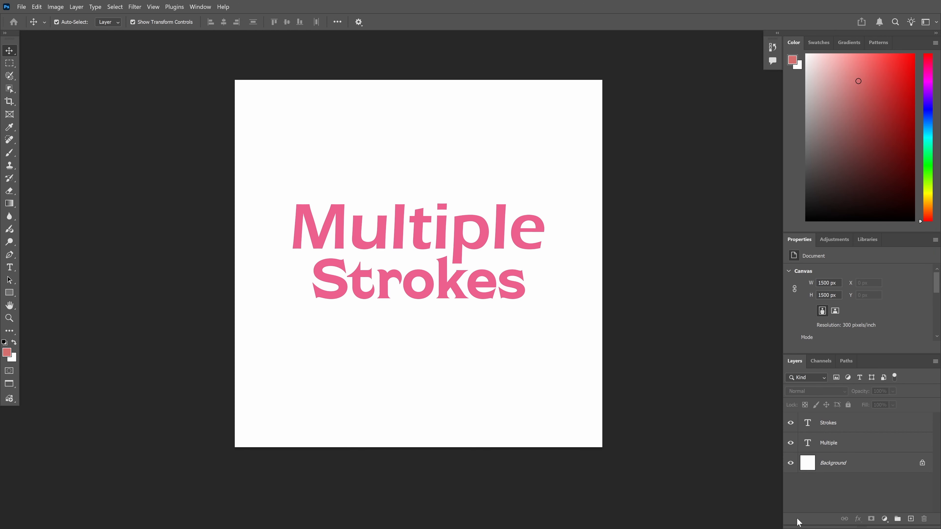
{"action": "left_click", "coordinate": [898, 470]}
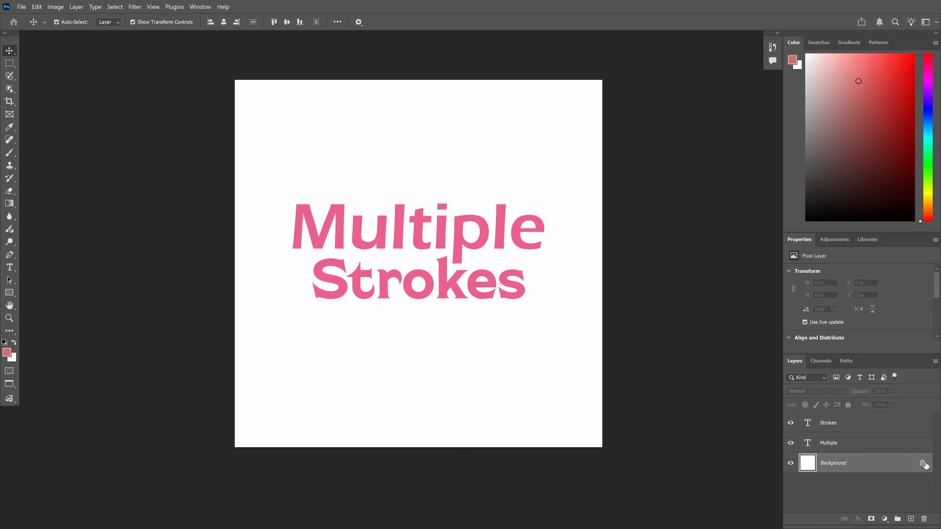
{"action": "left_click", "coordinate": [923, 464]}
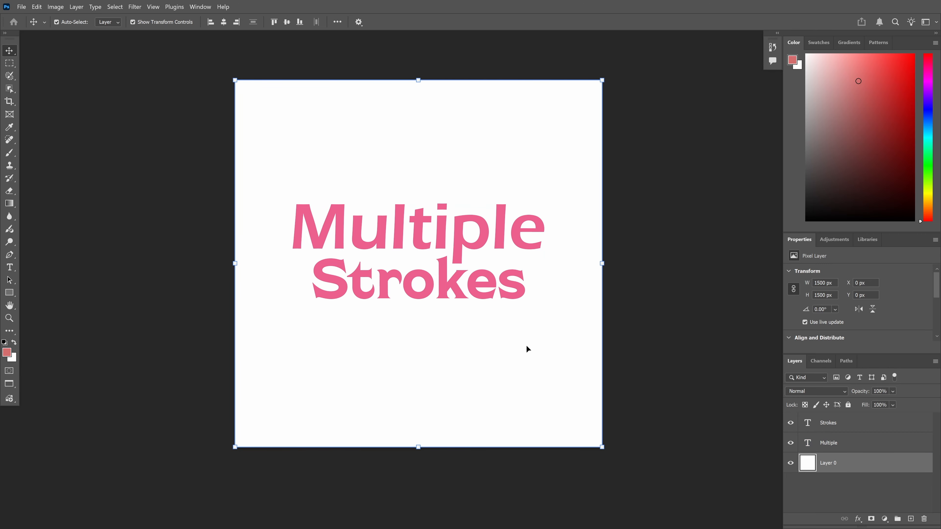
{"action": "left_click", "coordinate": [849, 405]}
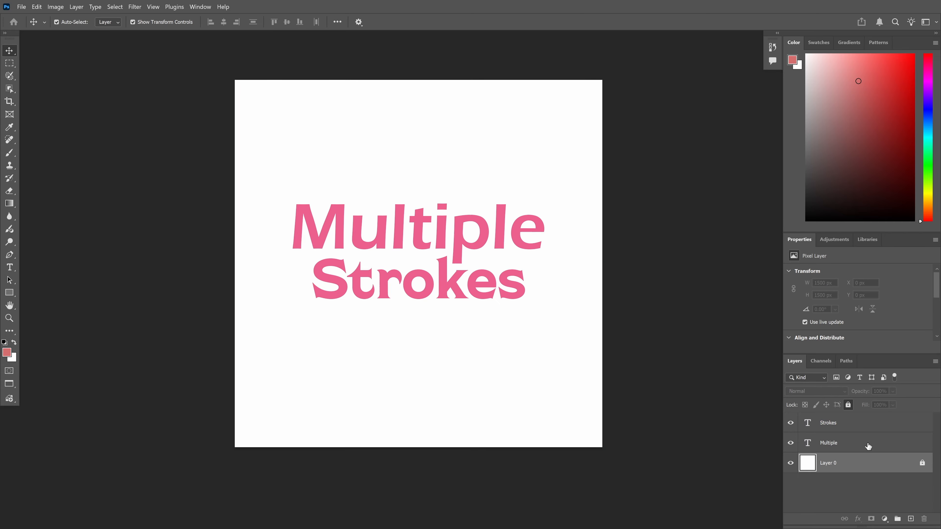
{"action": "left_click", "coordinate": [922, 464]}
{"action": "left_click", "coordinate": [924, 519]}
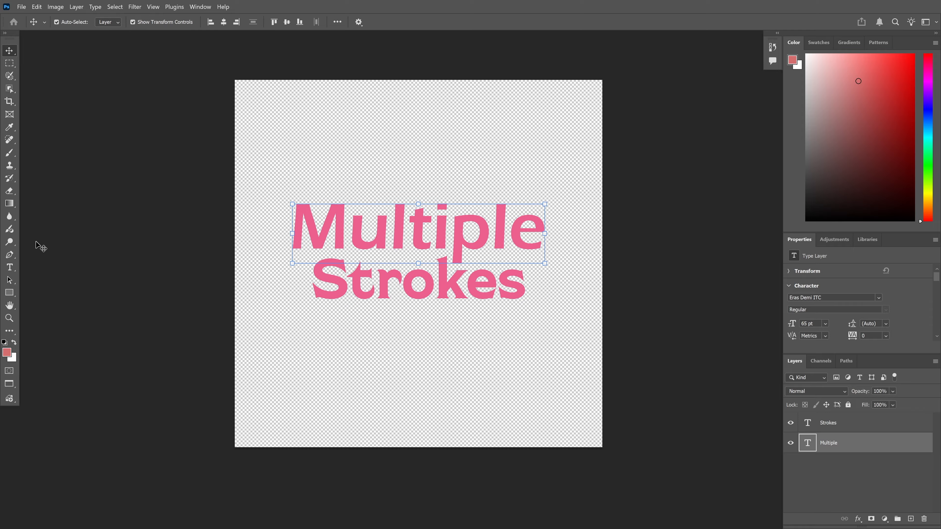
Create a 1500 × 1500 px rectangle shape on the canvas
{"action": "left_click", "coordinate": [12, 296]}
{"action": "left_click", "coordinate": [399, 131]}
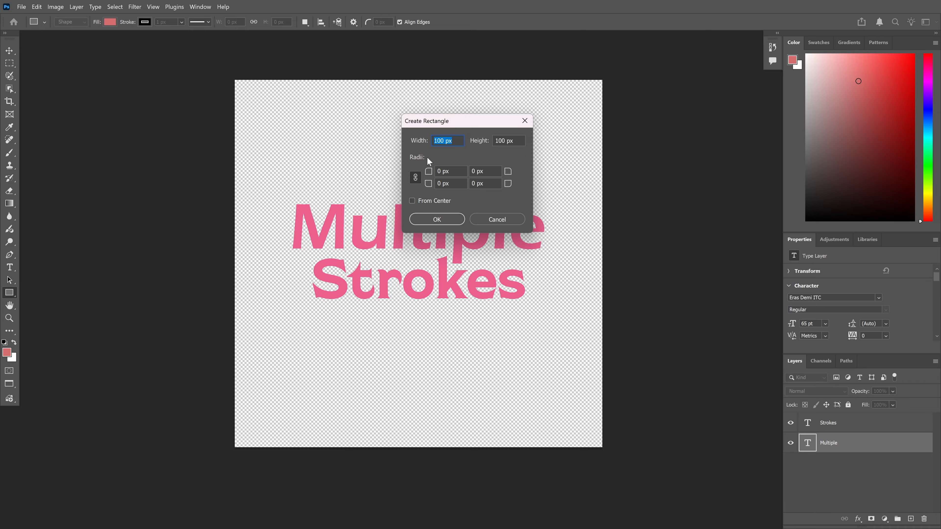
{"action": "type", "text": "1500"}
{"action": "key", "text": "Tab"}
{"action": "type", "text": "15"}
{"action": "left_click", "coordinate": [455, 220]}
Move the rectangle to cover the whole canvas and place its layer below the "Multiple" text layer
{"action": "left_click", "coordinate": [9, 50]}
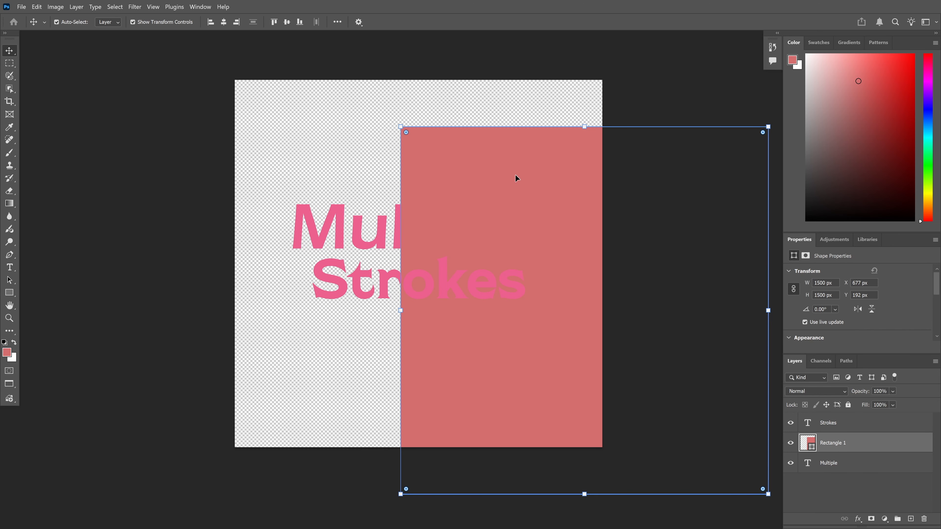
{"action": "left_click_drag", "start_coordinate": [515, 179], "coordinate": [378, 130]}
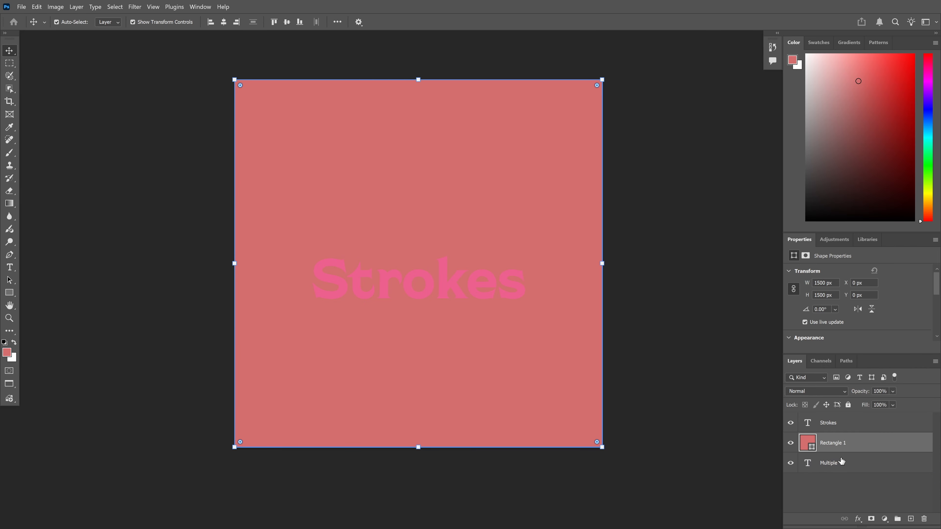
{"action": "left_click_drag", "start_coordinate": [880, 443], "coordinate": [856, 481]}
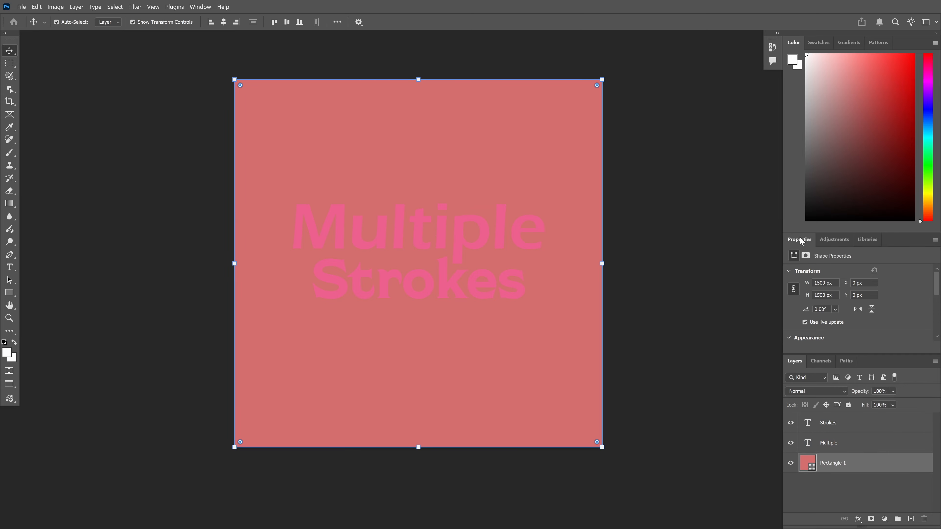
Change the rectangle's fill colour to white and lock its layer
{"action": "scroll", "coordinate": [841, 316], "scroll_direction": "down", "scroll_amount": 1}
{"action": "left_click", "coordinate": [819, 312]}
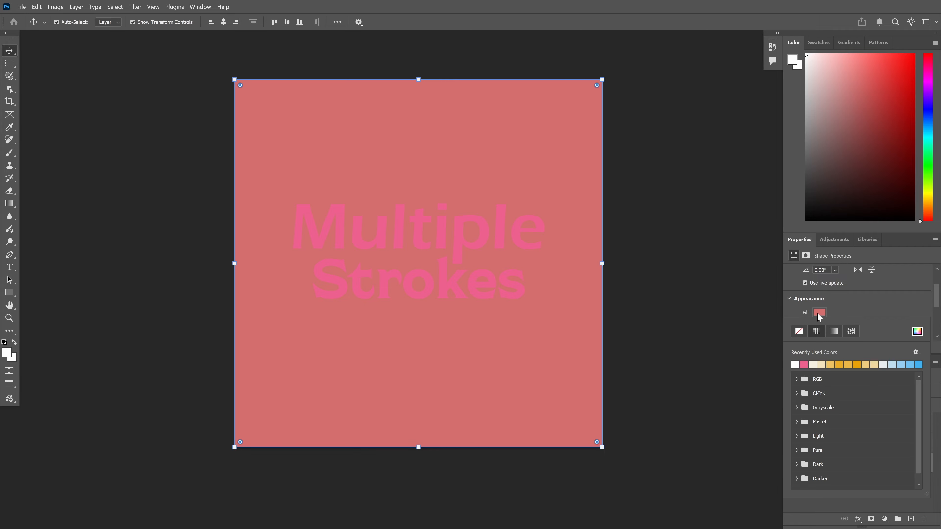
{"action": "left_click", "coordinate": [795, 365]}
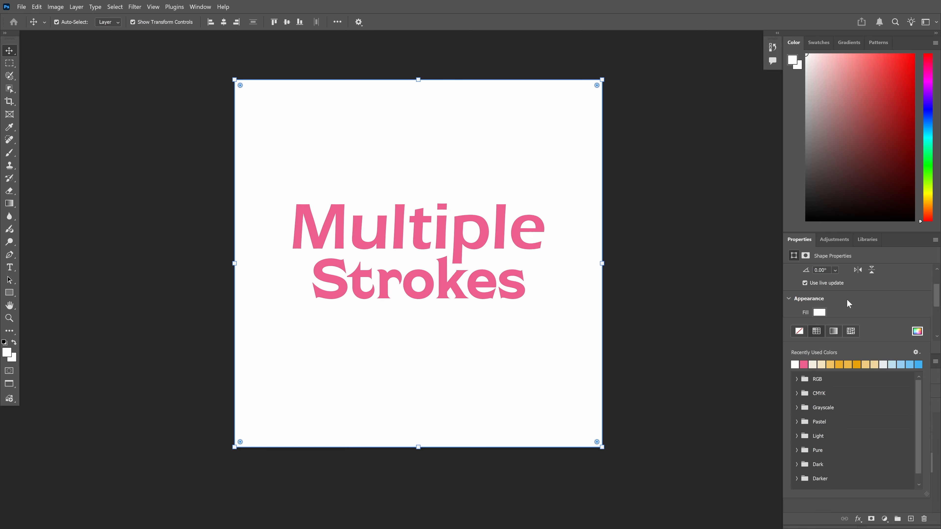
{"action": "left_click", "coordinate": [875, 305]}
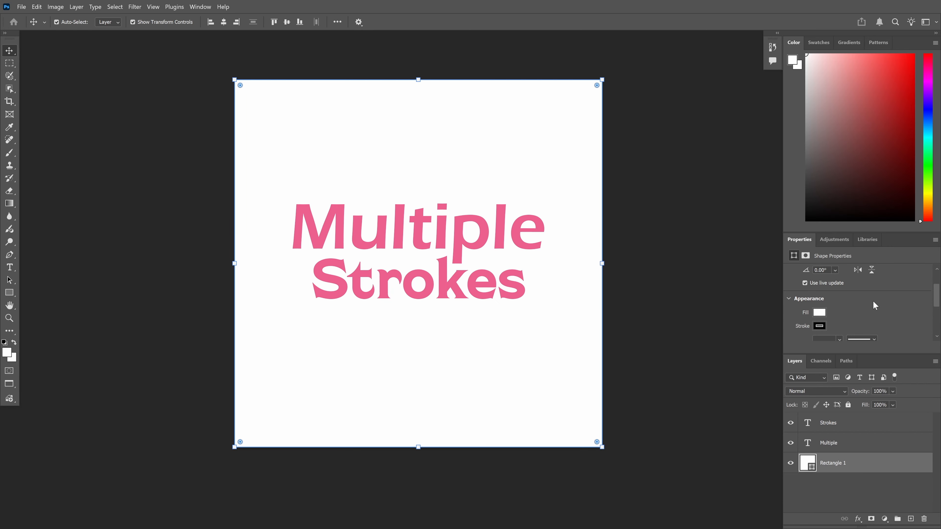
{"action": "left_click", "coordinate": [848, 405]}
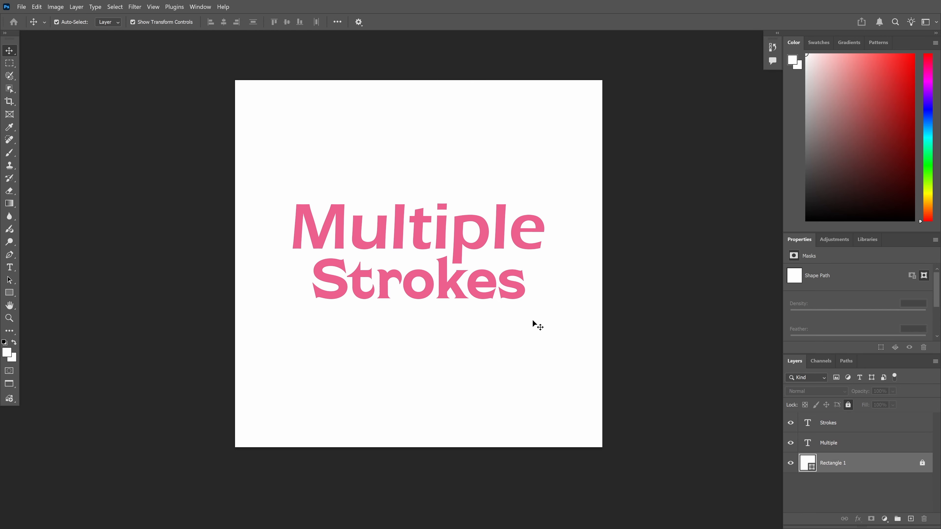
Select both words, scale them down together to about 95.64%, apply the transform and deselect them
{"action": "left_click_drag", "start_coordinate": [276, 187], "coordinate": [538, 312]}
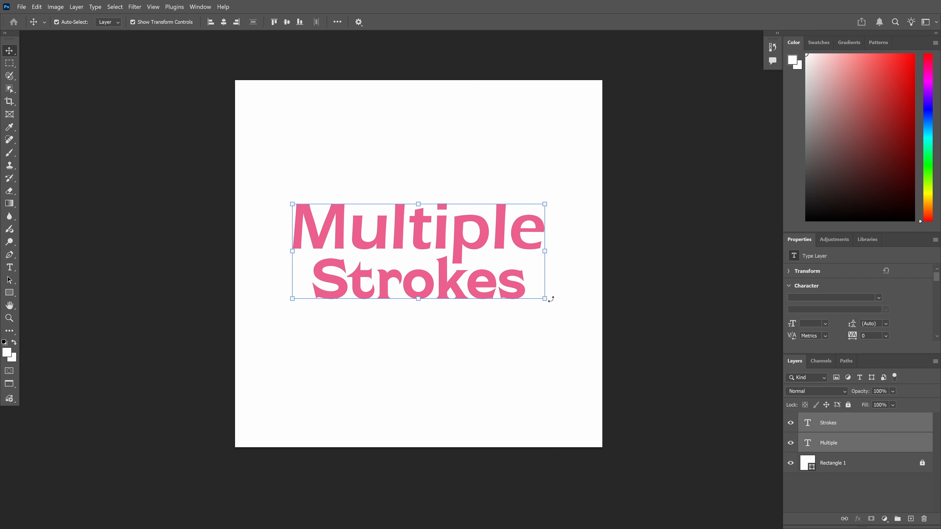
{"action": "left_click_drag", "start_coordinate": [545, 299], "coordinate": [539, 297]}
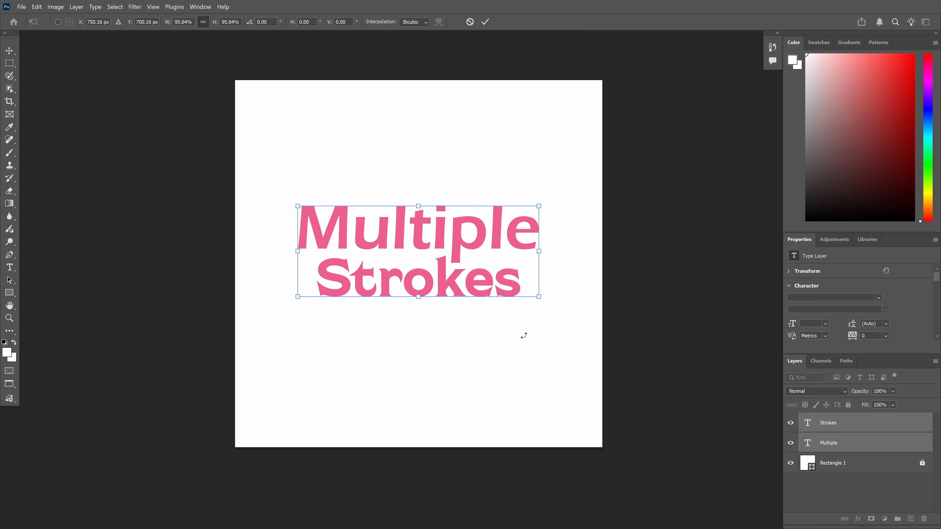
{"action": "left_click", "coordinate": [486, 23]}
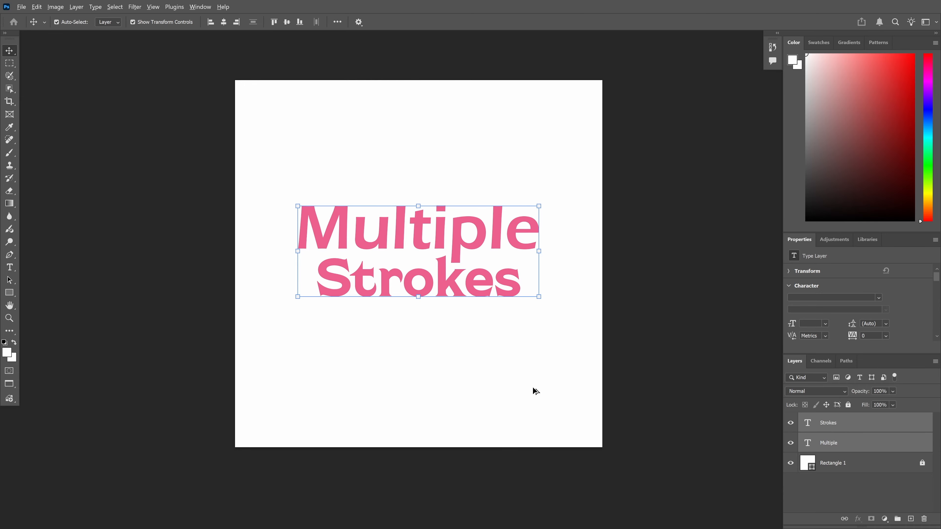
{"action": "scroll", "coordinate": [534, 390], "scroll_direction": "up", "scroll_amount": 2}
{"action": "left_click_drag", "start_coordinate": [421, 335], "coordinate": [436, 369]}
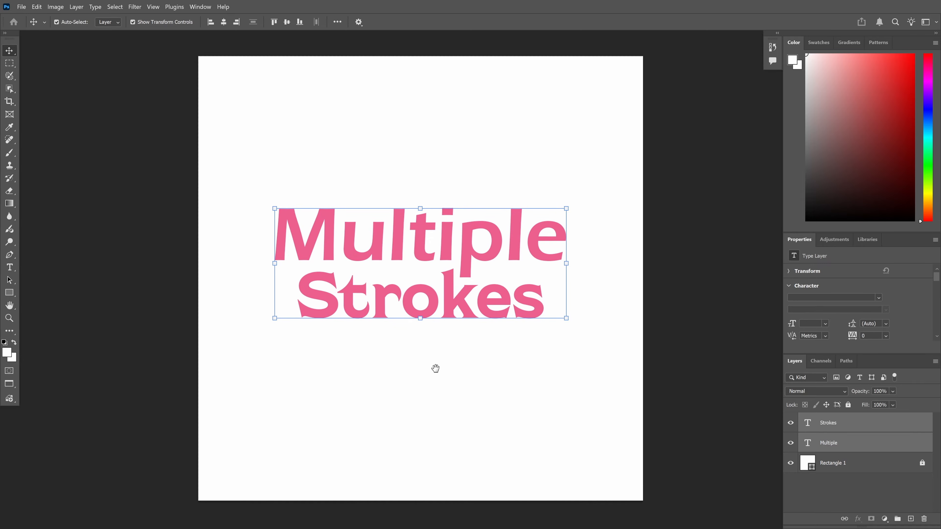
{"action": "left_click", "coordinate": [615, 342]}
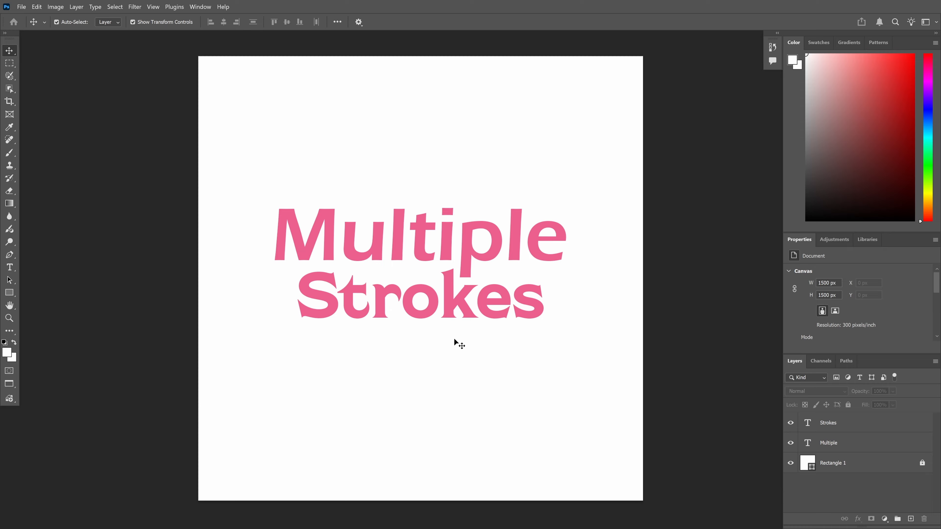
{"action": "left_click", "coordinate": [442, 227]}
{"action": "left_click", "coordinate": [466, 311]}
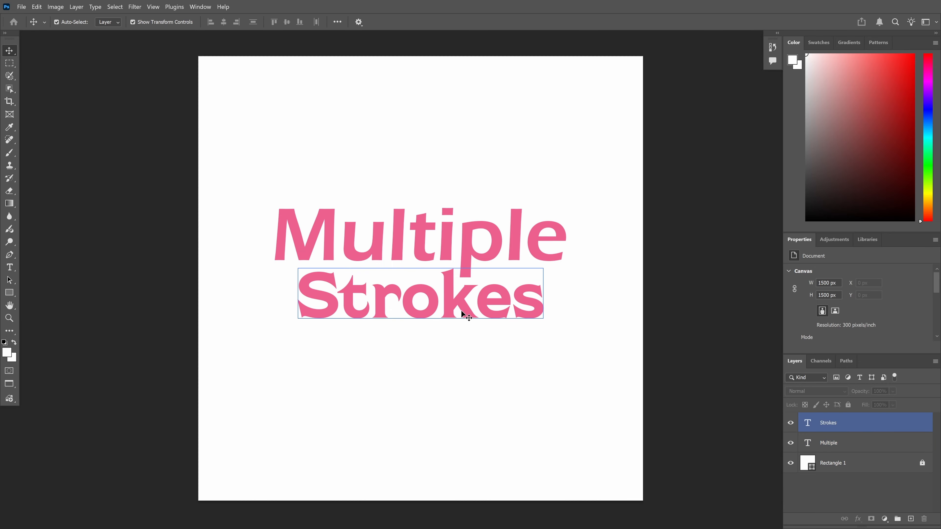
{"action": "left_click", "coordinate": [466, 270]}
{"action": "left_click", "coordinate": [464, 333]}
Set the text colour of the word "Multiple" to light blue BFDFF1
{"action": "left_click", "coordinate": [472, 249]}
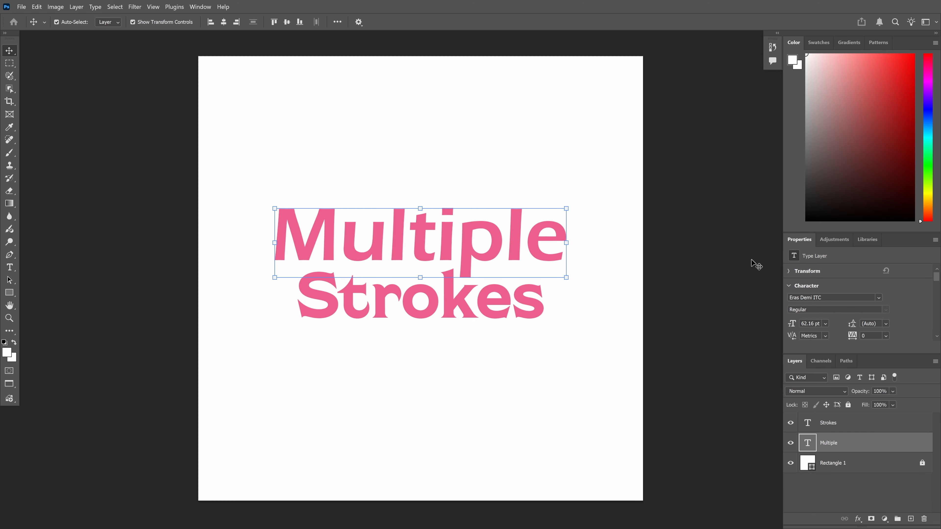
{"action": "scroll", "coordinate": [827, 275], "scroll_direction": "down", "scroll_amount": 1}
{"action": "scroll", "coordinate": [827, 274], "scroll_direction": "down", "scroll_amount": 1}
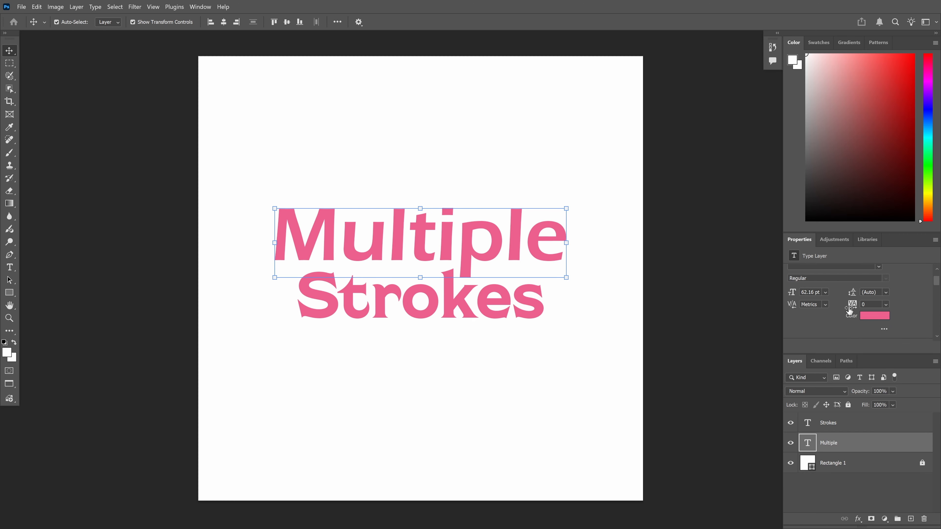
{"action": "left_click", "coordinate": [877, 316]}
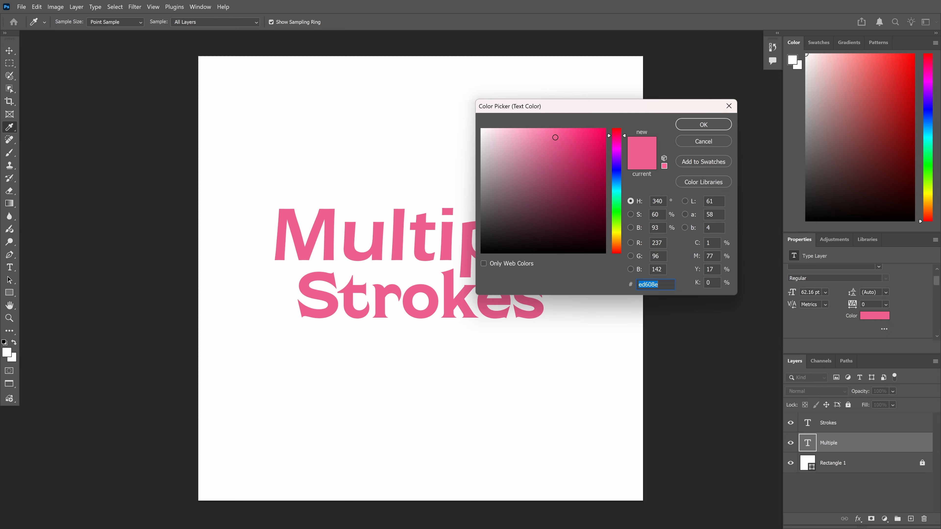
{"action": "type", "text": "BFDFF1"}
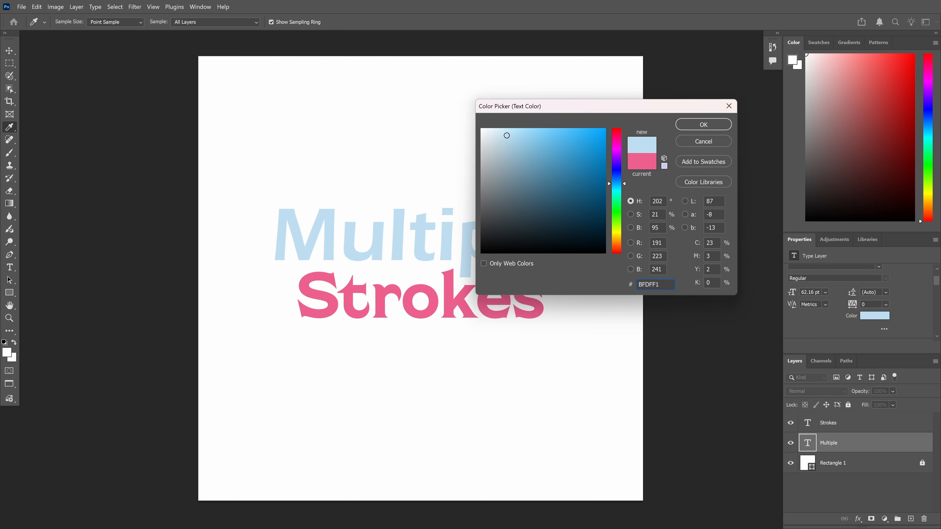
{"action": "left_click", "coordinate": [704, 124]}
Set the text colour of the word "Strokes" to ABD7F1
{"action": "key", "text": "v"}
{"action": "left_click", "coordinate": [482, 318]}
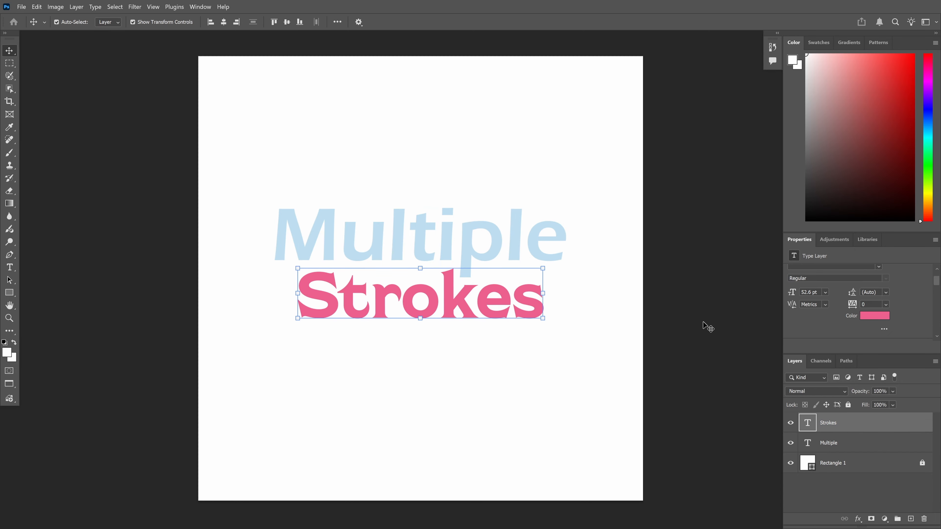
{"action": "left_click", "coordinate": [871, 316]}
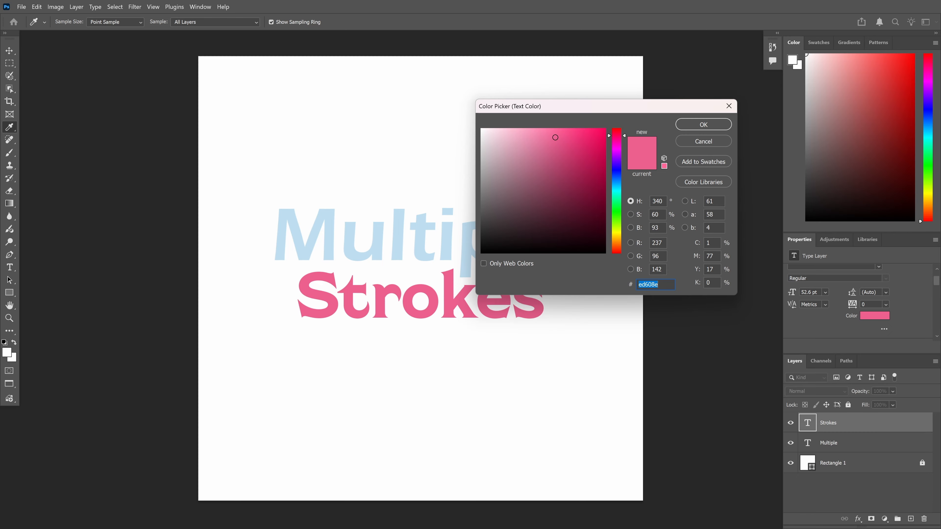
{"action": "type", "text": "ABD7F1"}
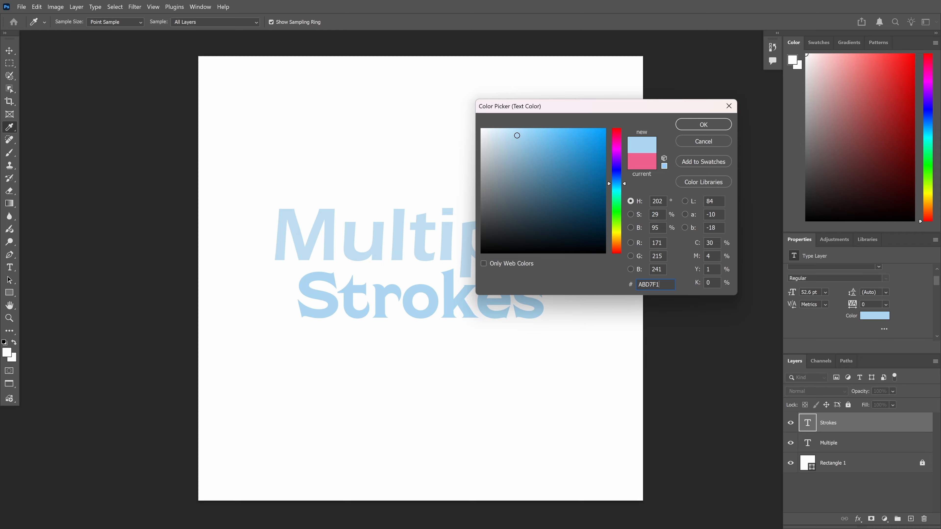
{"action": "left_click", "coordinate": [714, 128]}
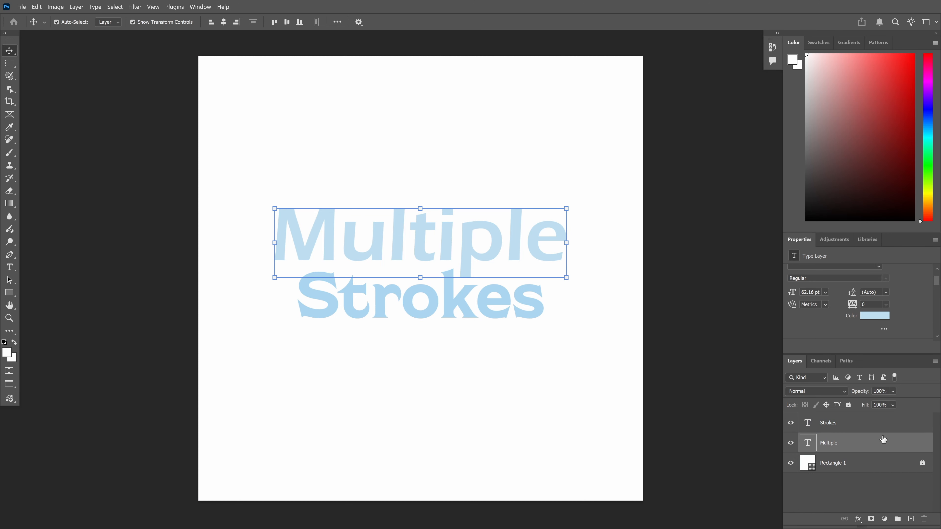
Add a Stroke effect to the "Multiple" layer and delete the extra second Stroke entry from its layer style
{"action": "double_click", "coordinate": [900, 448]}
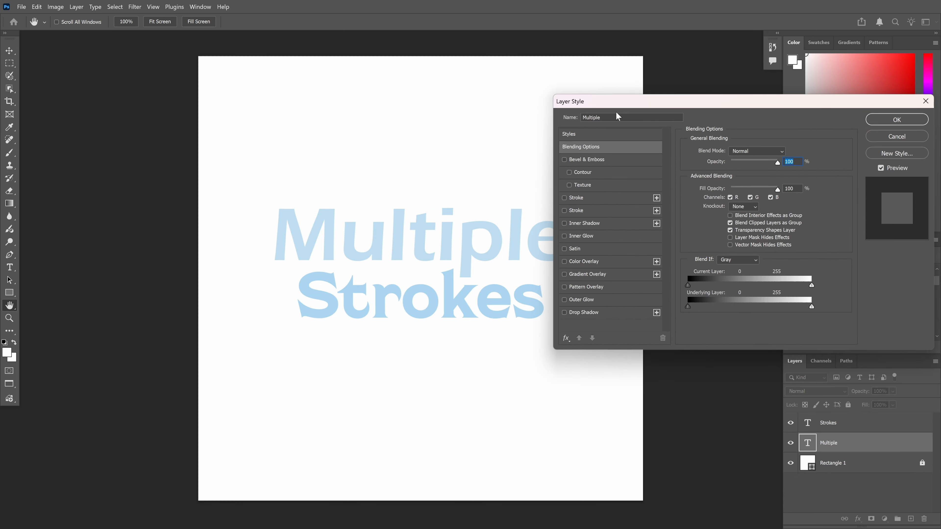
{"action": "left_click", "coordinate": [600, 199]}
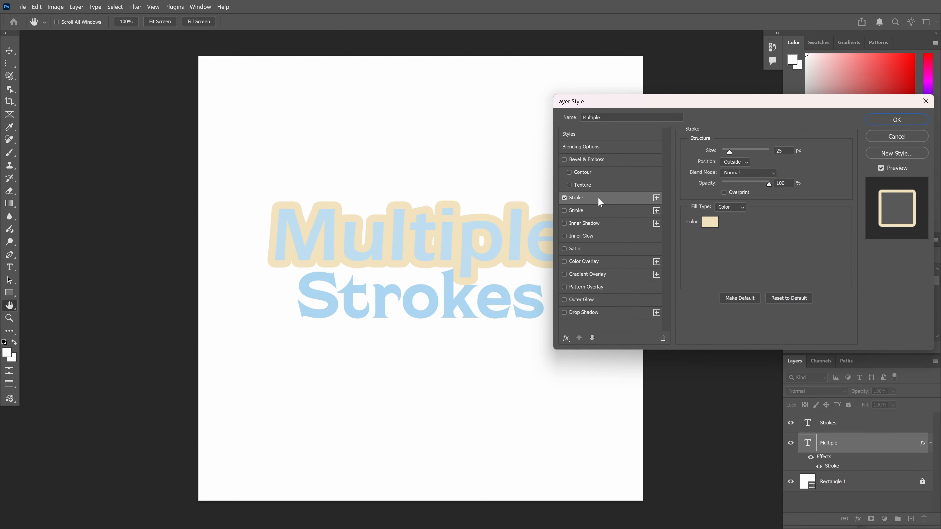
{"action": "left_click", "coordinate": [599, 210]}
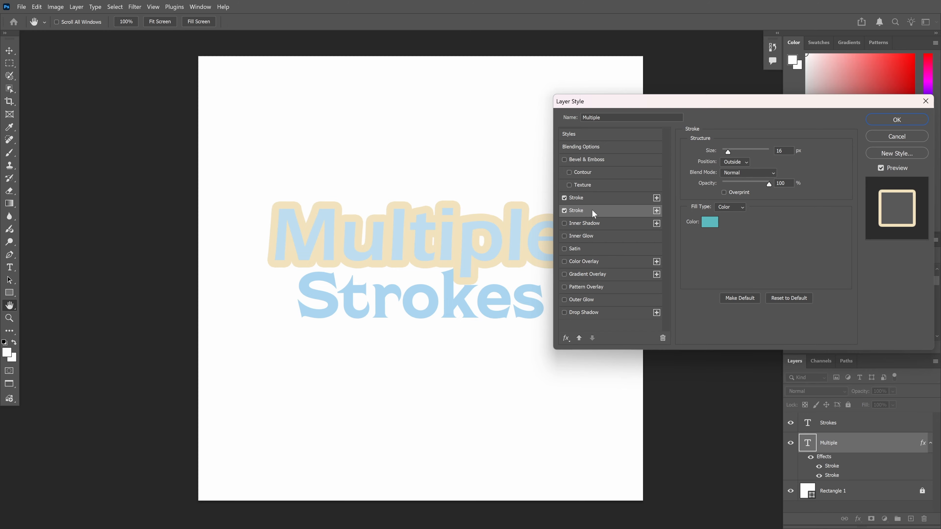
{"action": "left_click", "coordinate": [565, 211]}
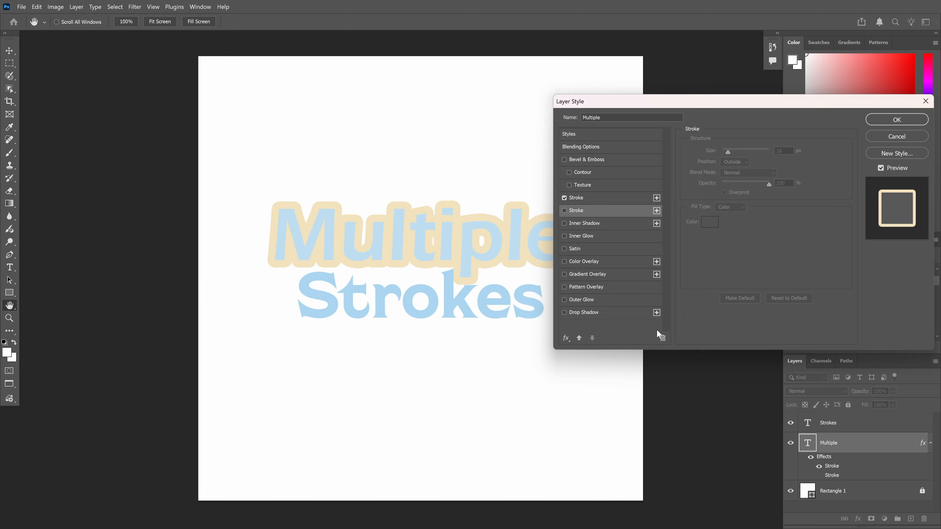
{"action": "left_click", "coordinate": [663, 338]}
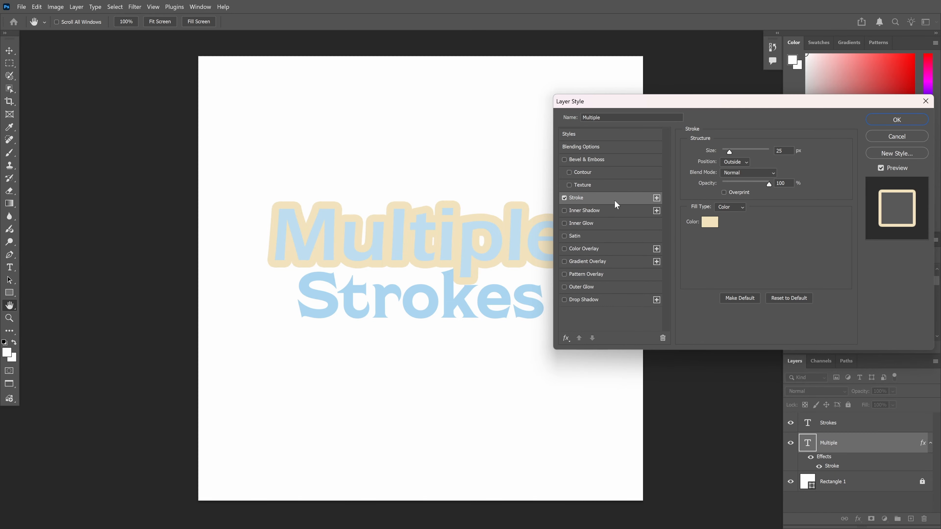
Toggle the stroke on "Multiple" off and on again, and set its size to 10 px
{"action": "left_click", "coordinate": [565, 198]}
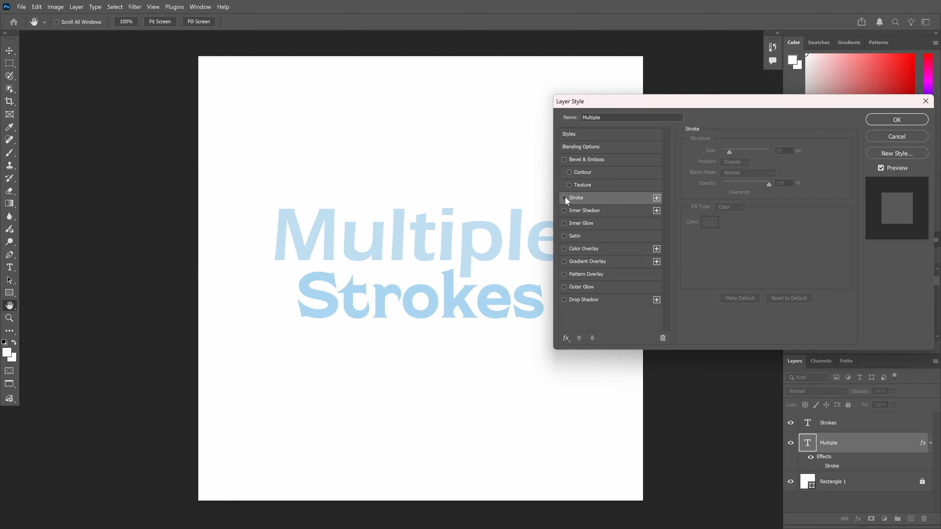
{"action": "left_click", "coordinate": [564, 198]}
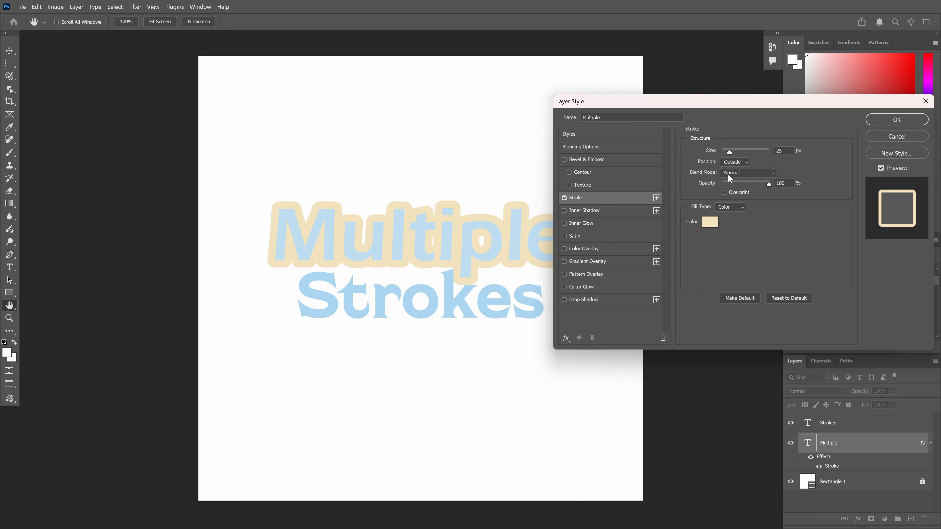
{"action": "left_click_drag", "start_coordinate": [784, 151], "coordinate": [776, 151]}
{"action": "type", "text": "10"}
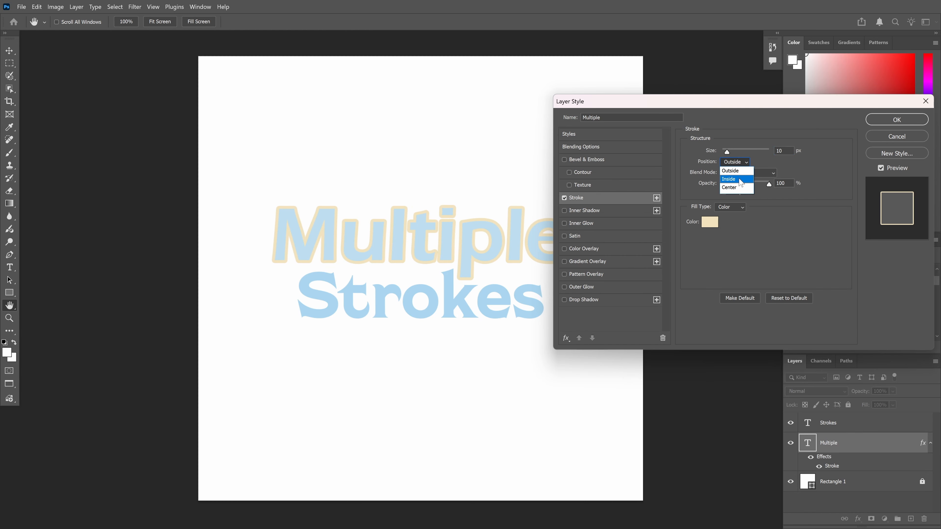
Try the Inside position for the stroke on "Multiple" and switch it back to Outside
{"action": "left_click", "coordinate": [740, 180]}
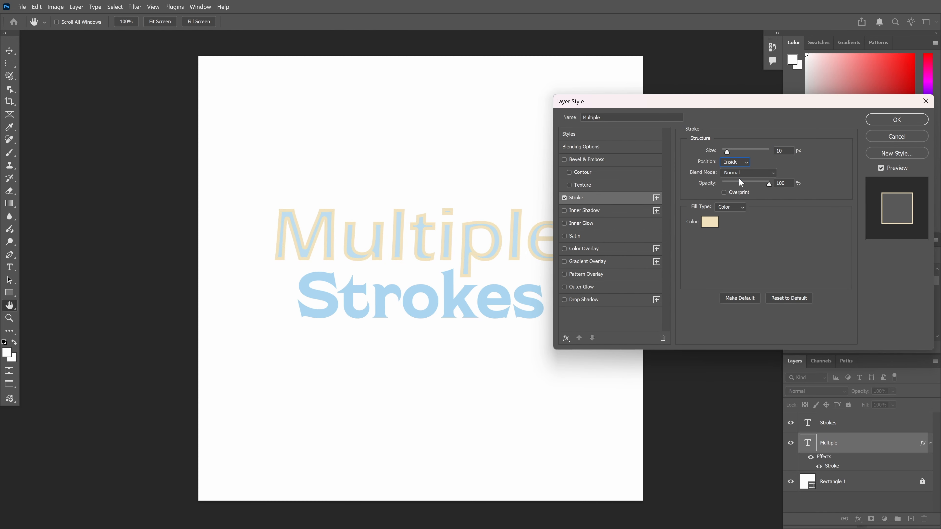
{"action": "left_click", "coordinate": [734, 162]}
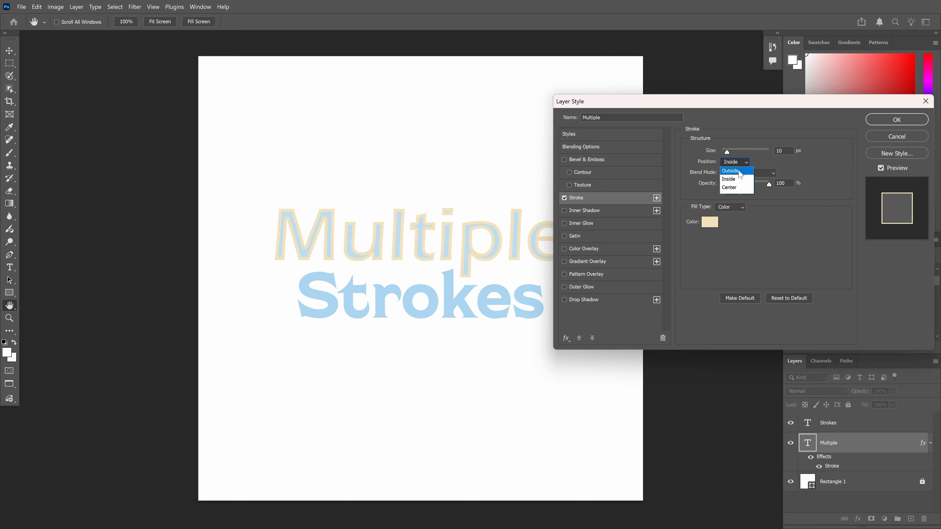
{"action": "left_click", "coordinate": [739, 171]}
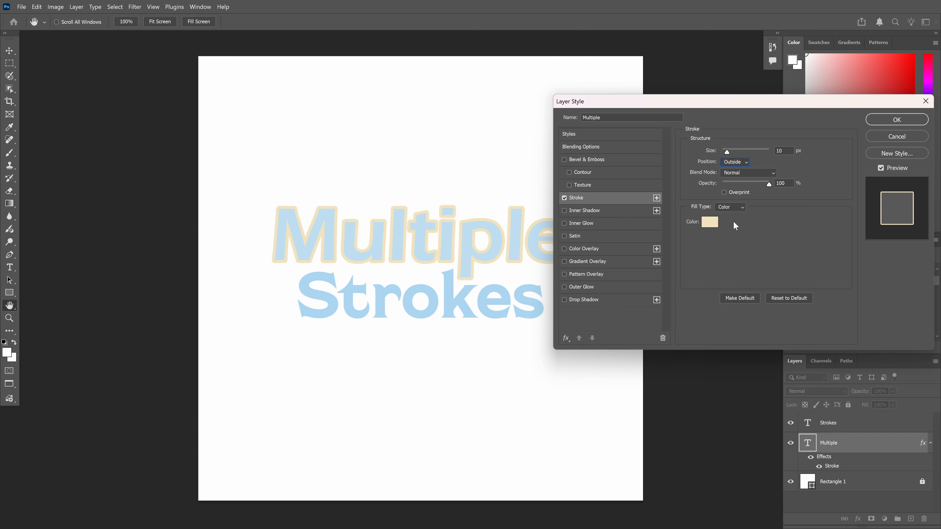
Set the stroke colour of the "Multiple" layer to dark blue 1E3D58
{"action": "left_click", "coordinate": [710, 222]}
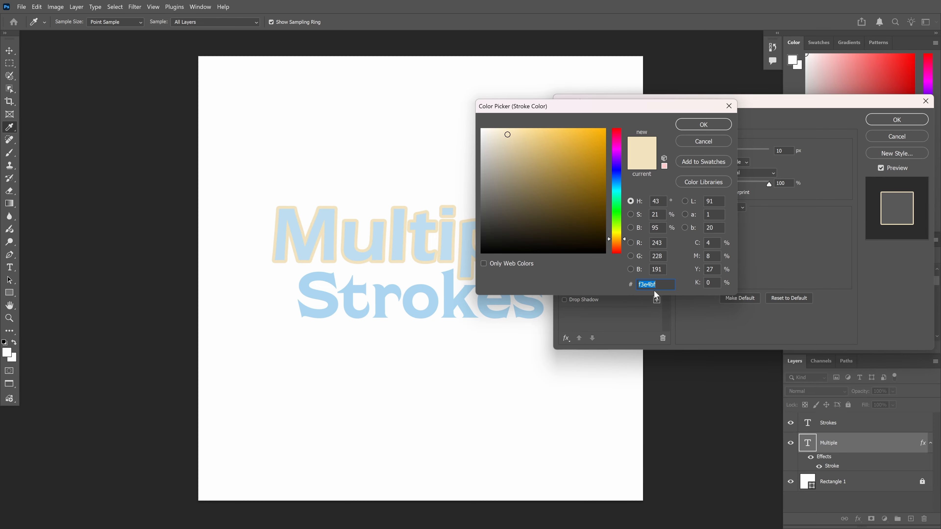
{"action": "type", "text": "1E3D58"}
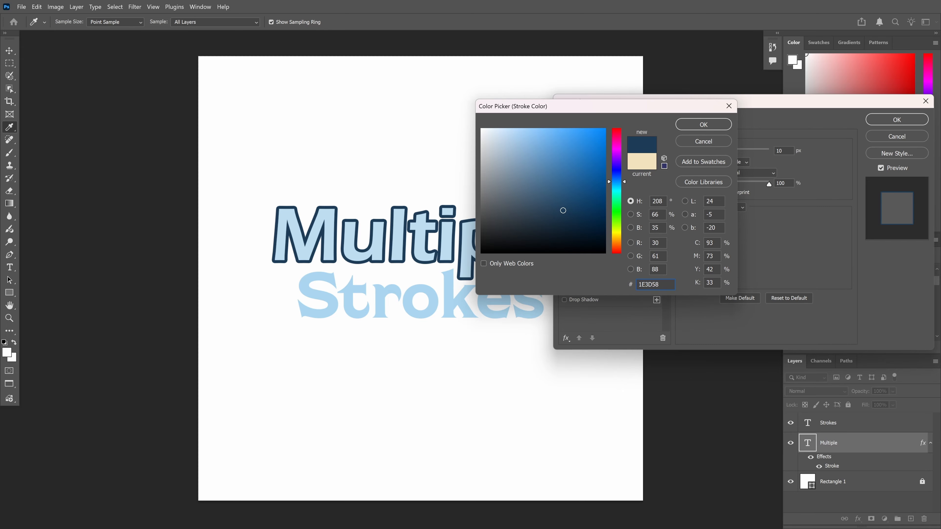
{"action": "left_click", "coordinate": [704, 125]}
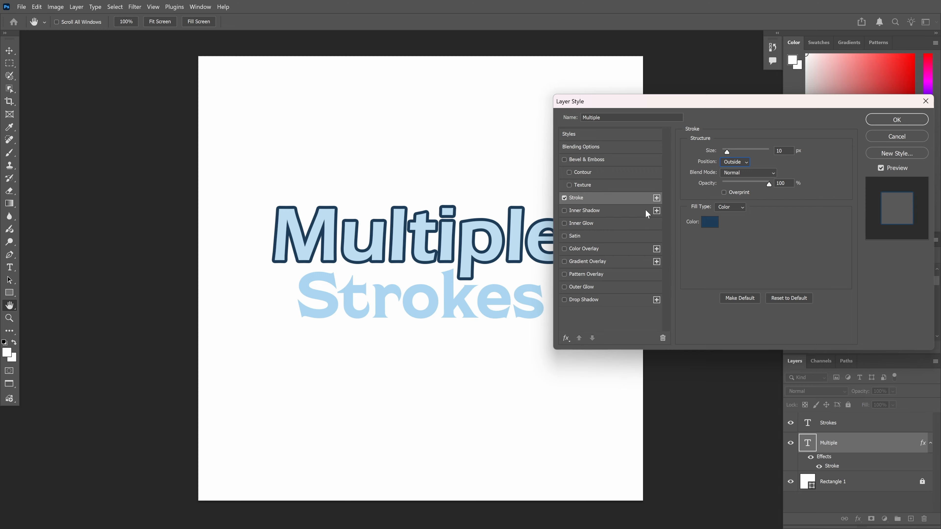
Add a second Stroke to the "Multiple" layer style and set the lower stroke's size to 25 px
{"action": "left_click", "coordinate": [657, 198]}
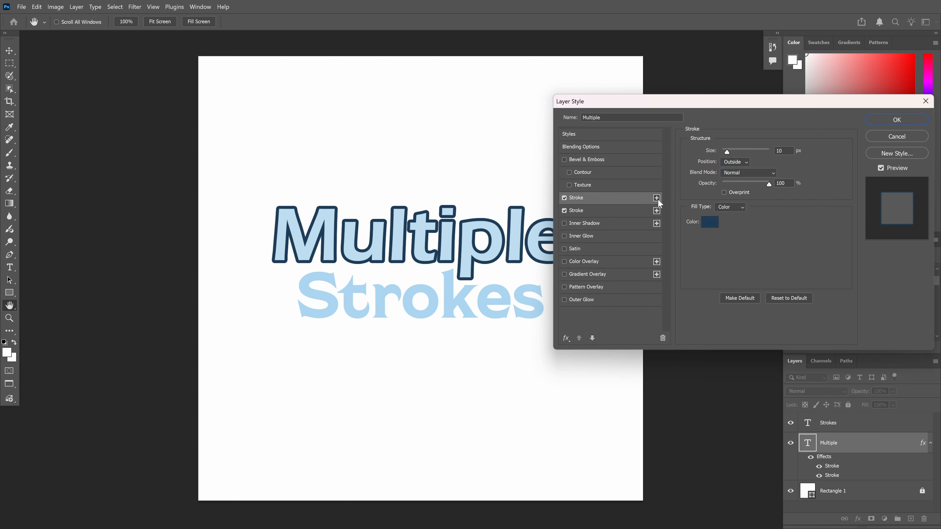
{"action": "left_click", "coordinate": [629, 211]}
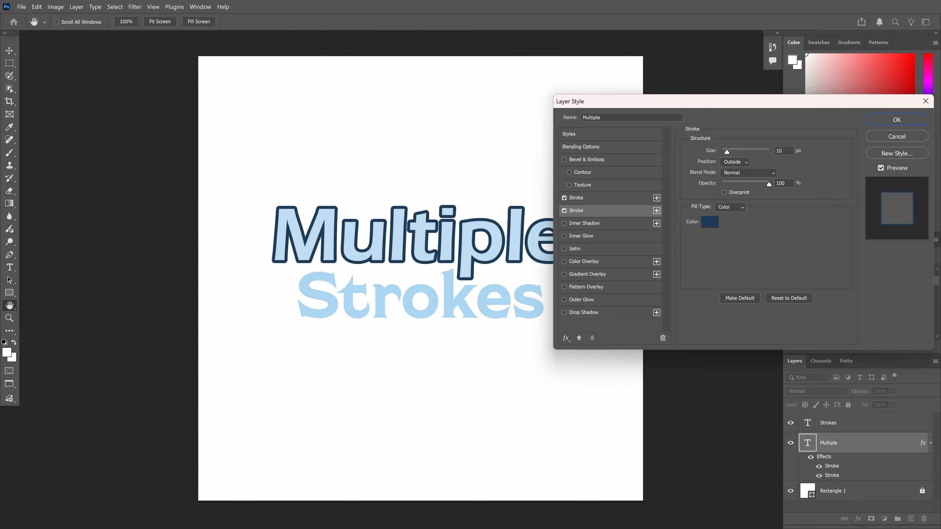
{"action": "left_click_drag", "start_coordinate": [783, 151], "coordinate": [767, 150]}
{"action": "type", "text": "25"}
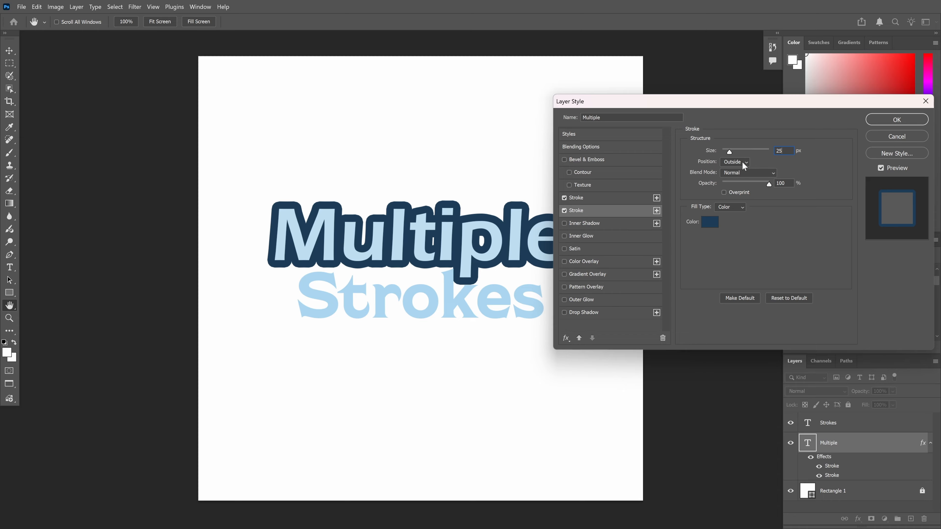
Set the 25 px stroke's colour to 43B0F1 and apply the layer style to "Multiple"
{"action": "left_click", "coordinate": [710, 222]}
{"action": "type", "text": "43B0F1"}
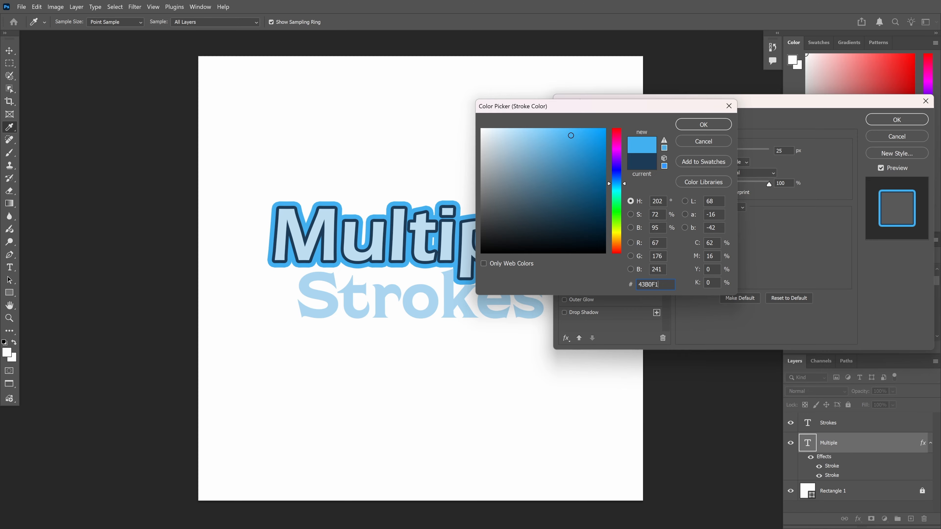
{"action": "left_click", "coordinate": [706, 124]}
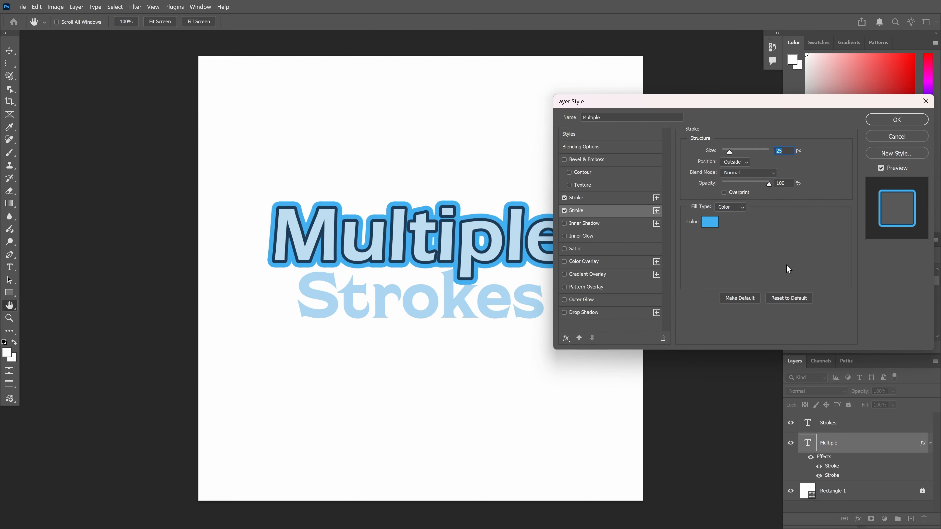
{"action": "left_click", "coordinate": [897, 119]}
Nudge the word "Strokes" straight down in small increments to give the outlined "Multiple" more room
{"action": "key", "text": "v"}
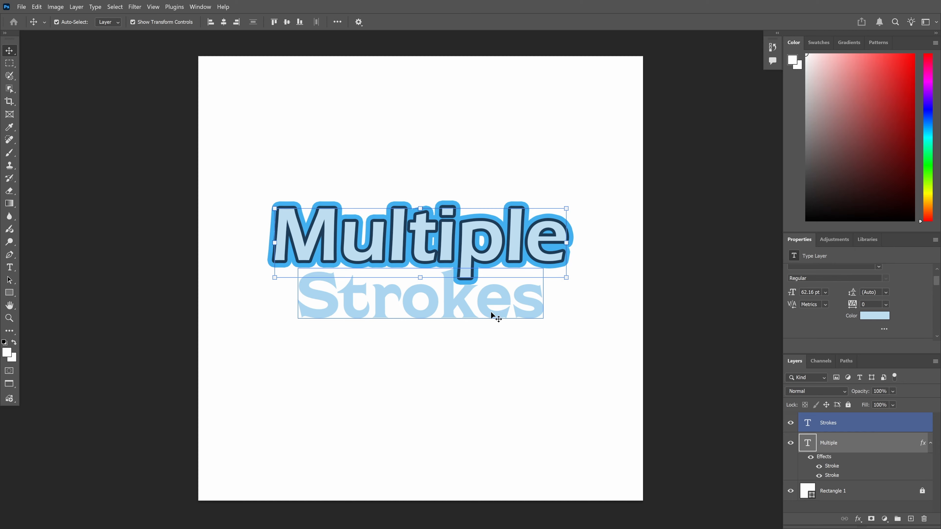
{"action": "left_click", "coordinate": [491, 312]}
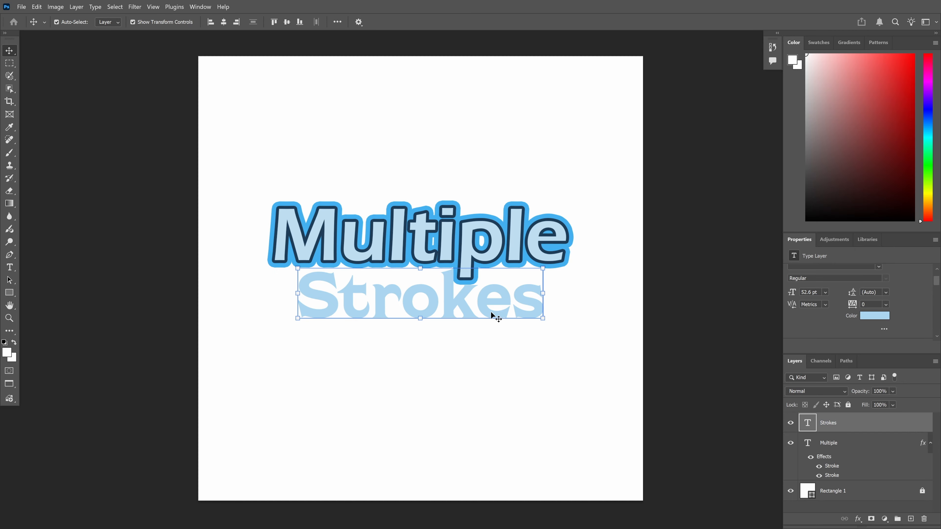
{"action": "key", "text": "Down"}
{"action": "key", "text": "Down"}
{"action": "key", "text": "Down"}
{"action": "key", "text": "Down"}
{"action": "key", "text": "Down"}
{"action": "key", "text": "Down"}
{"action": "key", "text": "Down"}
{"action": "key", "text": "Down"}
{"action": "key", "text": "Down"}
{"action": "key", "text": "Down"}
{"action": "key", "text": "Down"}
{"action": "key", "text": "Down"}
{"action": "key", "text": "Down"}
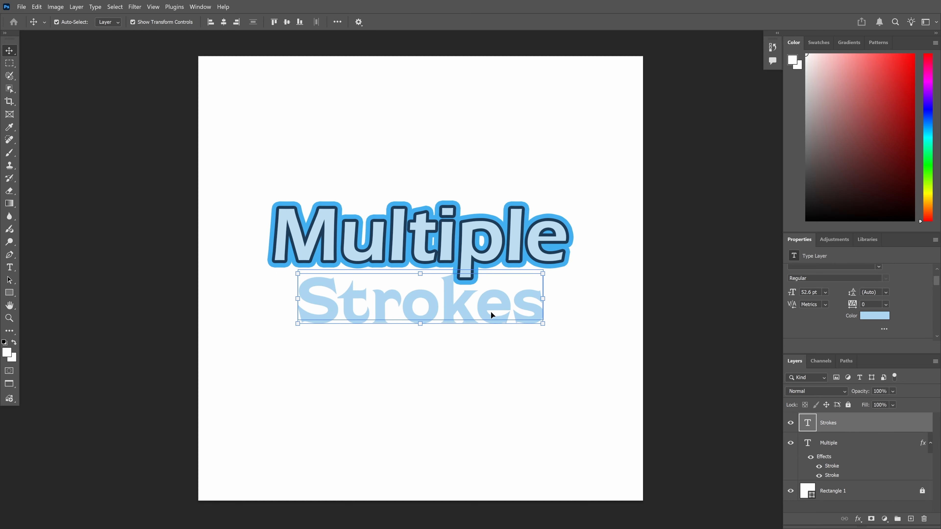
{"action": "key", "text": "Down"}
{"action": "key", "text": "Down"}
{"action": "key", "text": "Down"}
{"action": "key", "text": "Down"}
{"action": "key", "text": "Down"}
{"action": "key", "text": "Down"}
{"action": "key", "text": "Down"}
{"action": "key", "text": "Down"}
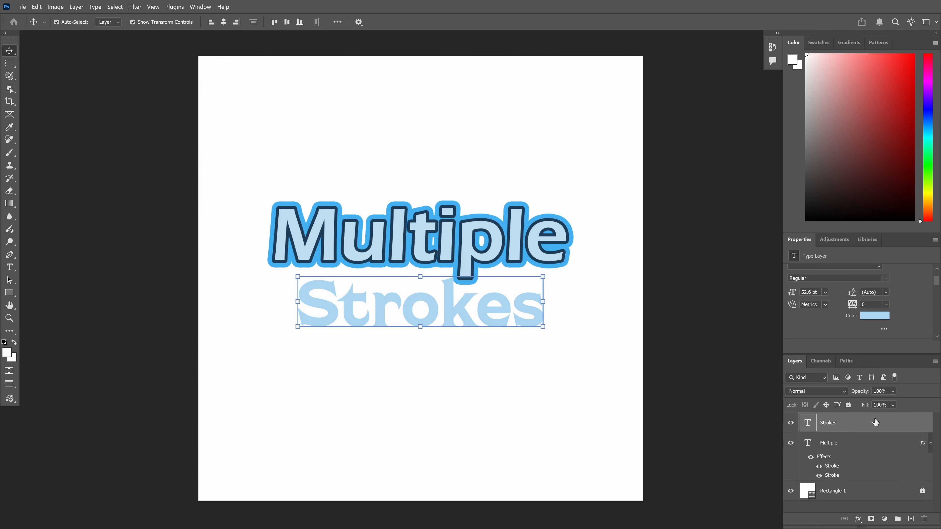
Collapse the effects of "Multiple" and add a 10 px outside Stroke in colour 057DCD to the "Strokes" layer
{"action": "left_click", "coordinate": [931, 443]}
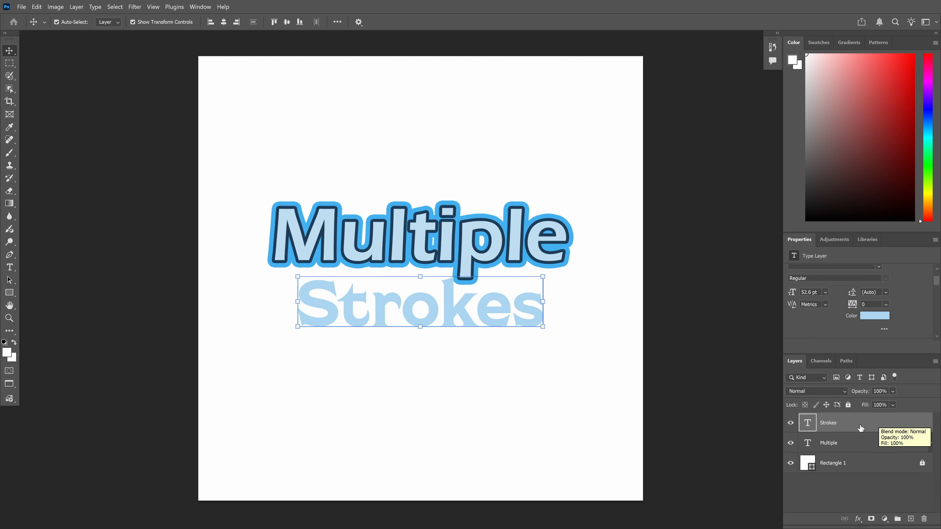
{"action": "left_click", "coordinate": [858, 519]}
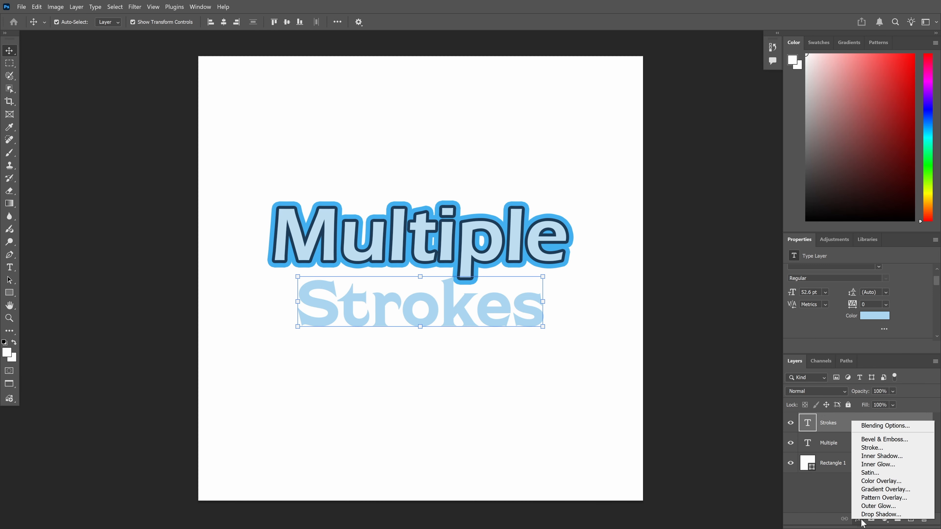
{"action": "left_click", "coordinate": [873, 448]}
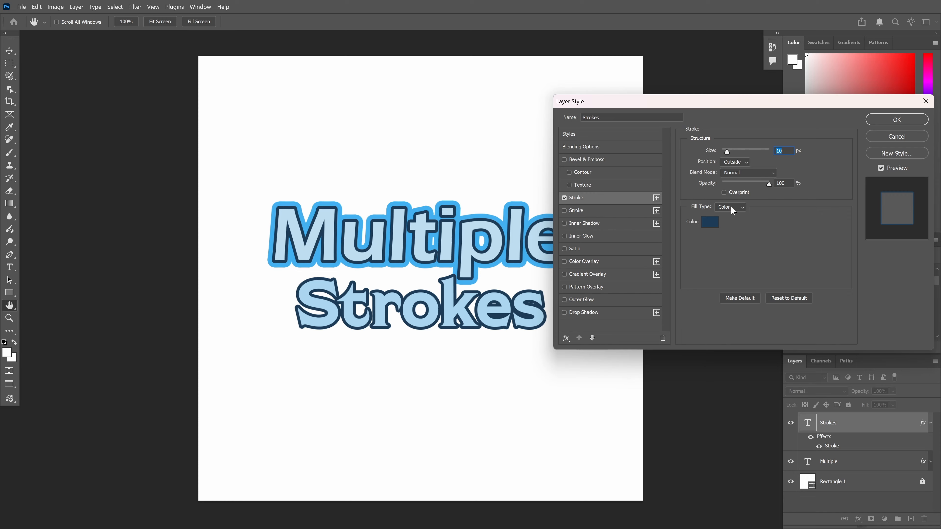
{"action": "left_click", "coordinate": [715, 223]}
{"action": "type", "text": "057DCD"}
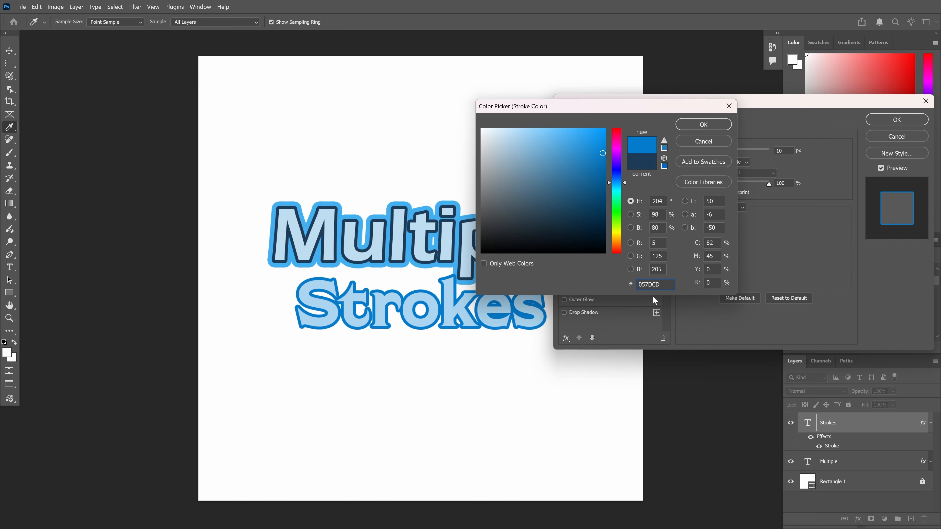
{"action": "left_click", "coordinate": [705, 121]}
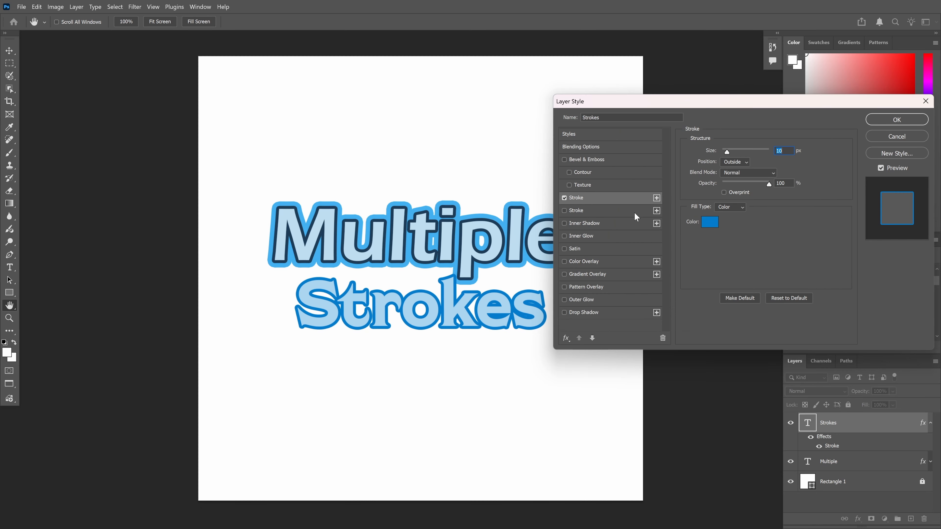
Enable the second, 25 px stroke on the "Strokes" layer, set its colour to 6DC0F1, and apply the layer style
{"action": "left_click", "coordinate": [564, 210]}
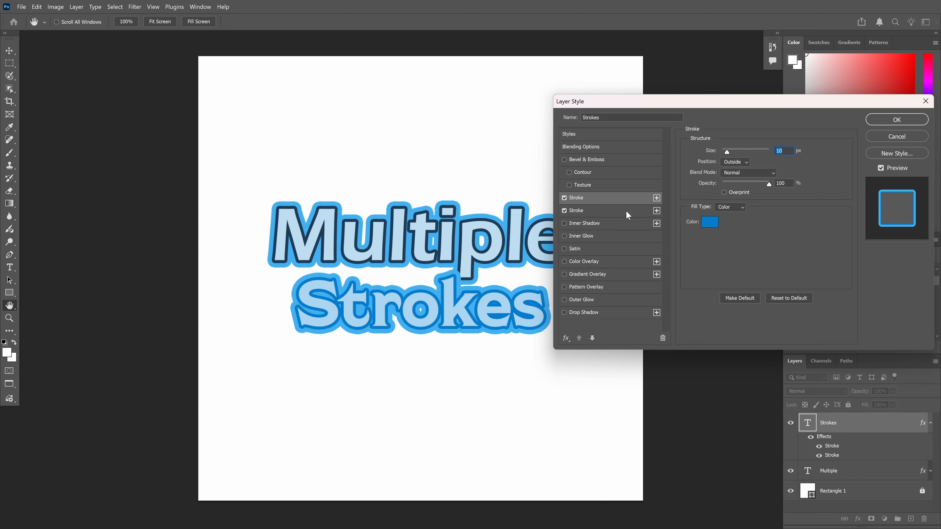
{"action": "left_click", "coordinate": [634, 211]}
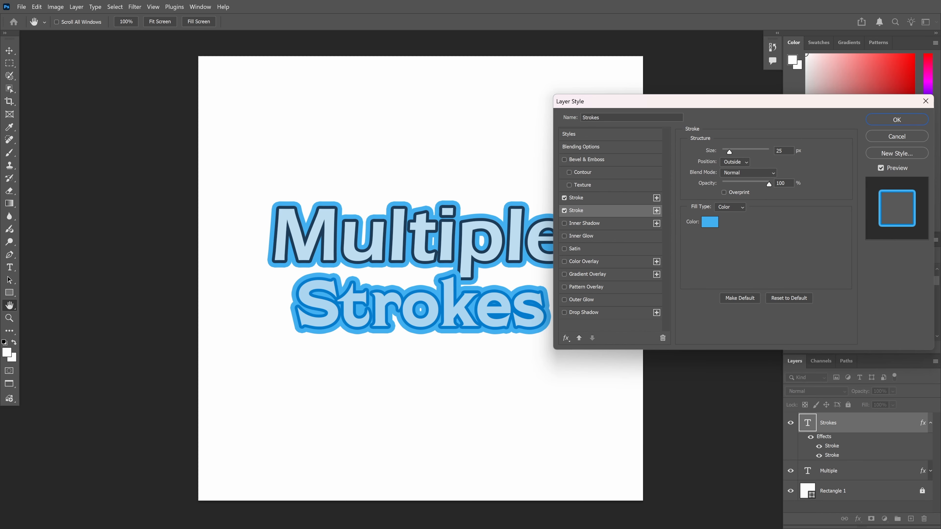
{"action": "left_click", "coordinate": [710, 222]}
{"action": "type", "text": "6DC0F1"}
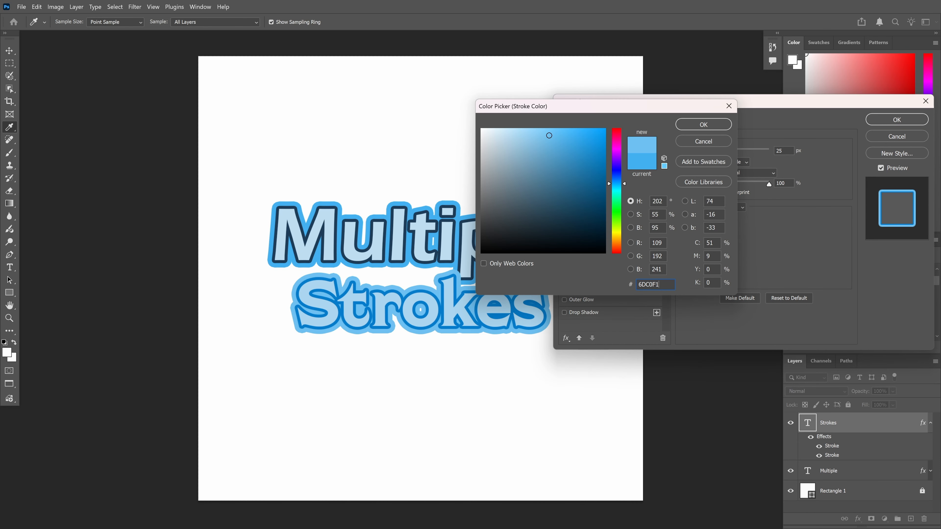
{"action": "left_click", "coordinate": [709, 125]}
{"action": "left_click", "coordinate": [897, 120]}
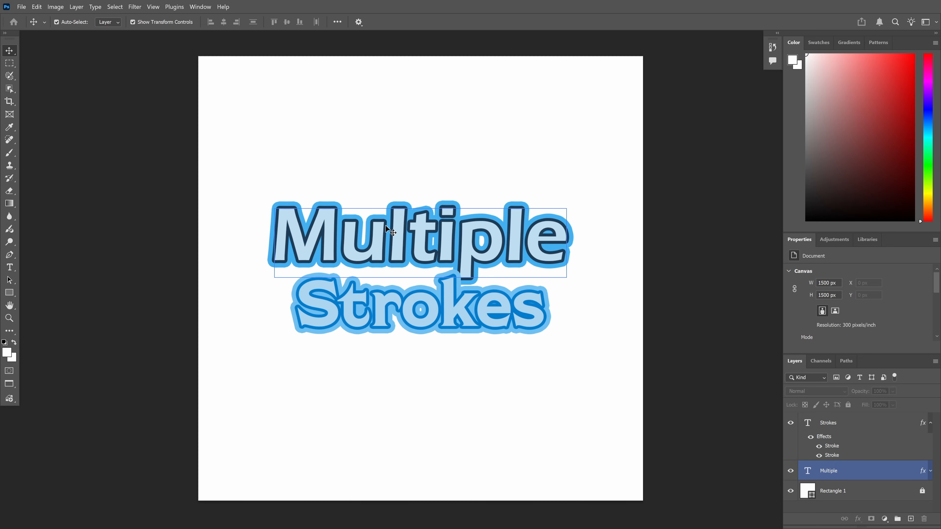
{"action": "left_click", "coordinate": [357, 296]}
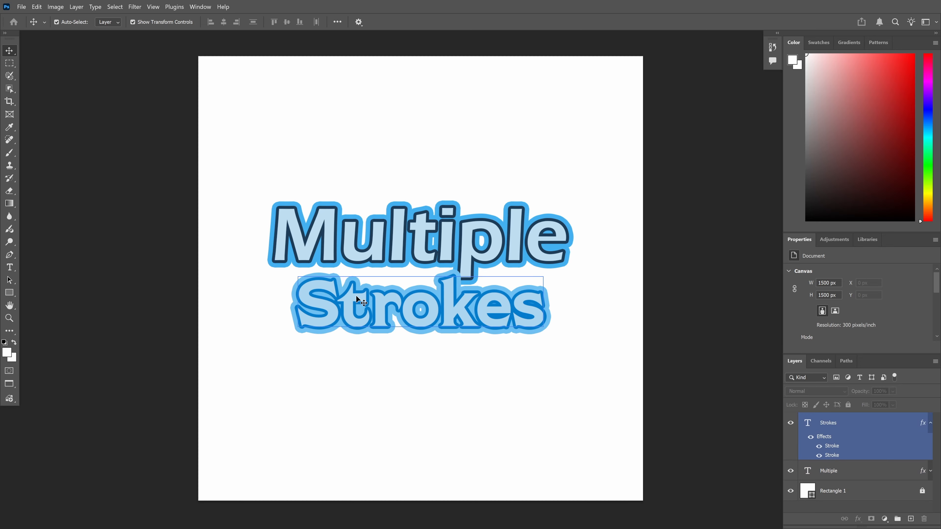
{"action": "left_click", "coordinate": [363, 331]}
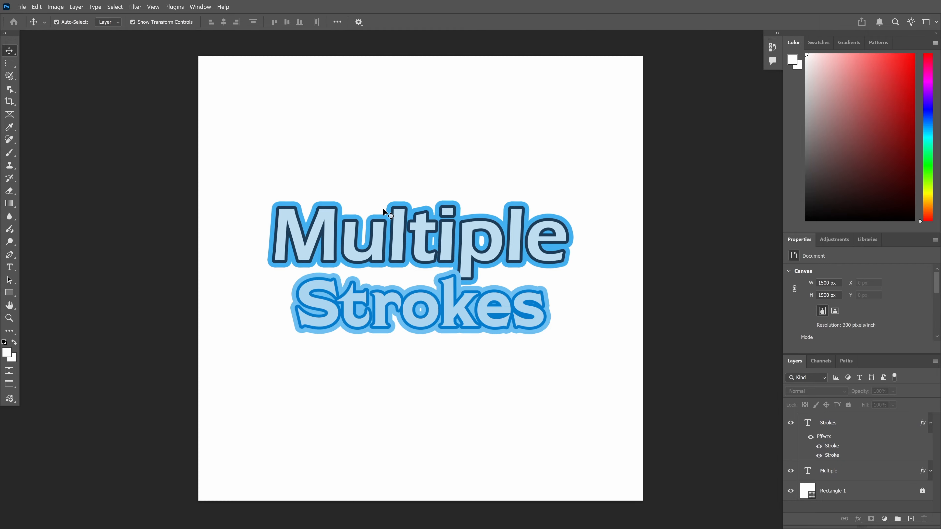
{"action": "left_click", "coordinate": [461, 203]}
{"action": "left_click", "coordinate": [436, 324]}
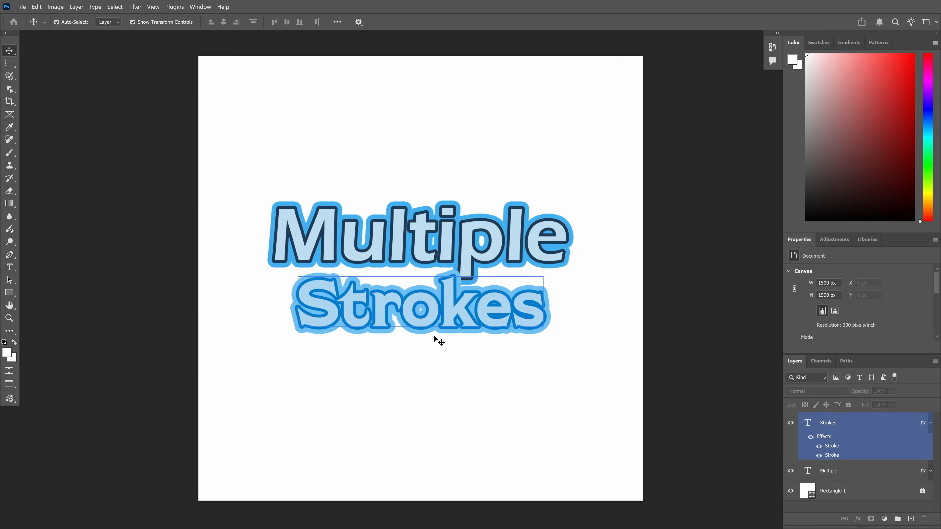
{"action": "left_click", "coordinate": [437, 359]}
{"action": "left_click", "coordinate": [449, 306]}
Collapse the effects of "Strokes", nudge the word slightly left and down, and centre it horizontally
{"action": "left_click", "coordinate": [930, 423]}
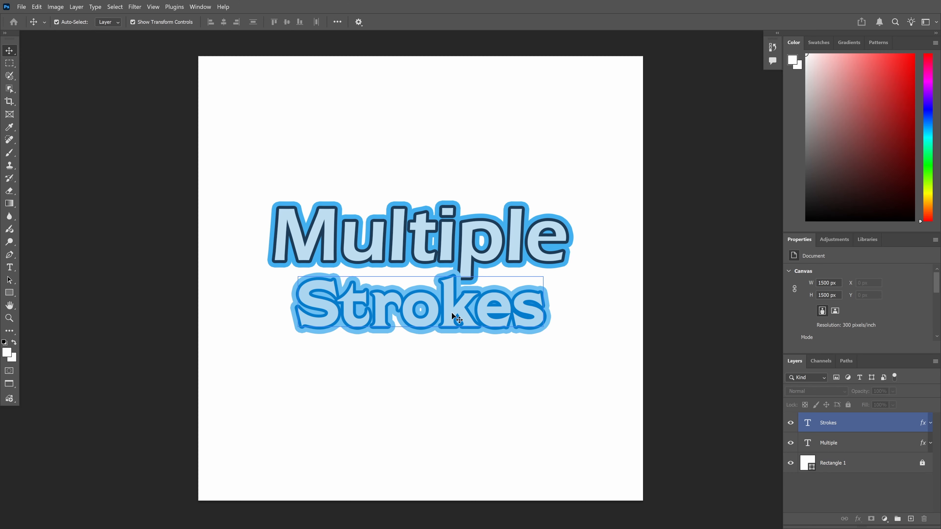
{"action": "left_click", "coordinate": [453, 316]}
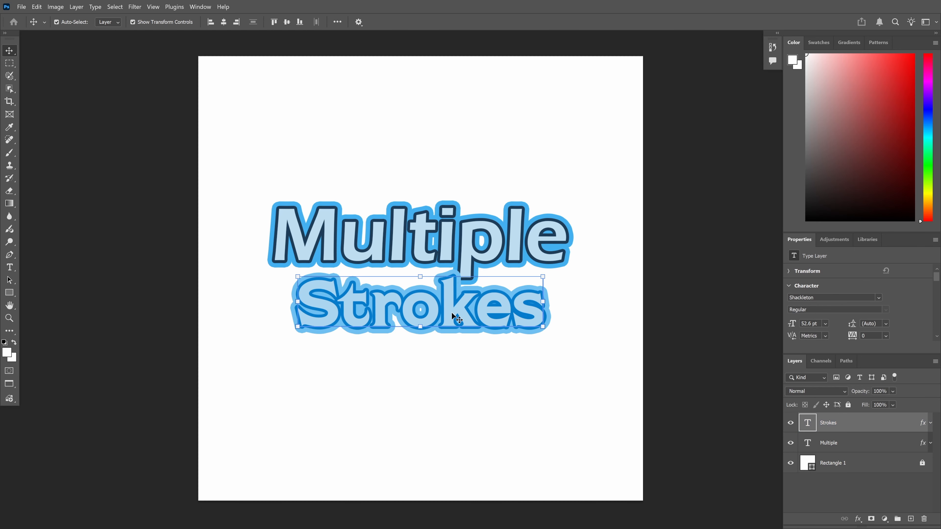
{"action": "key", "text": "Left"}
{"action": "key", "text": "Left"}
{"action": "key", "text": "Left"}
{"action": "key", "text": "Left"}
{"action": "key", "text": "Left"}
{"action": "key", "text": "Left"}
{"action": "key", "text": "Left"}
{"action": "key", "text": "Left"}
{"action": "key", "text": "Left"}
{"action": "key", "text": "Left"}
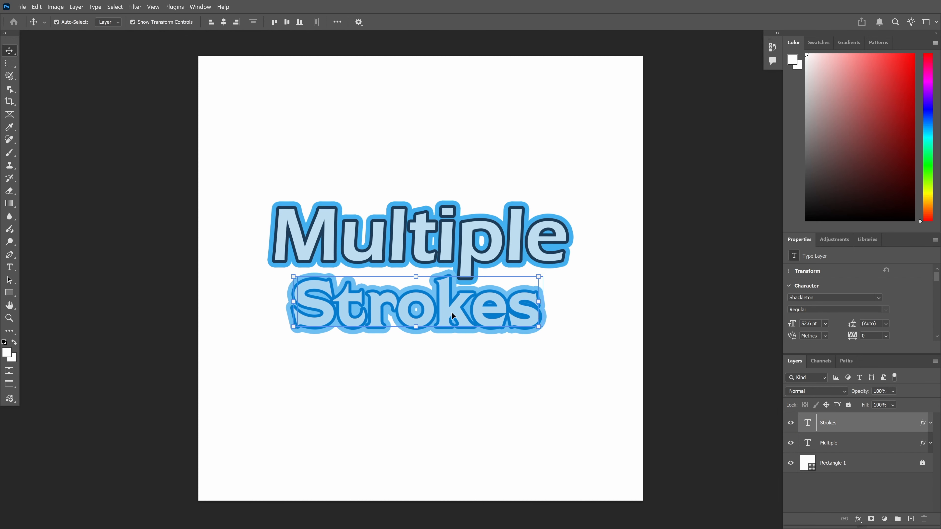
{"action": "key", "text": "Down"}
{"action": "key", "text": "Down"}
{"action": "key", "text": "Down"}
{"action": "key", "text": "Down"}
{"action": "key", "text": "Down"}
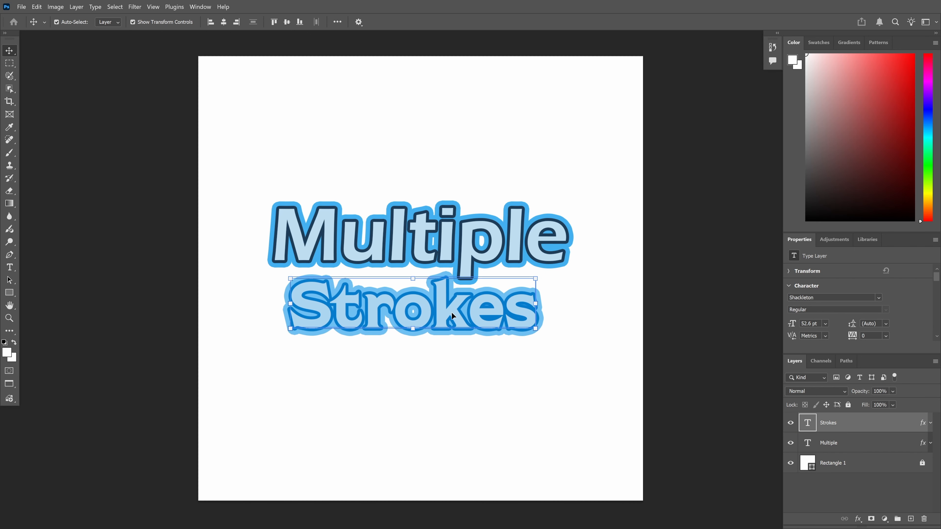
{"action": "key", "text": "Down"}
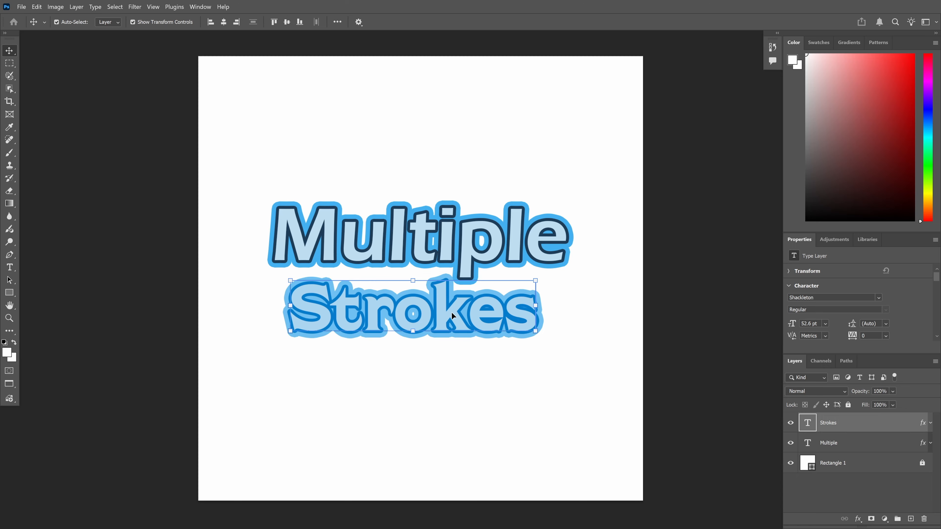
{"action": "left_click", "coordinate": [224, 22]}
{"action": "left_click", "coordinate": [475, 155]}
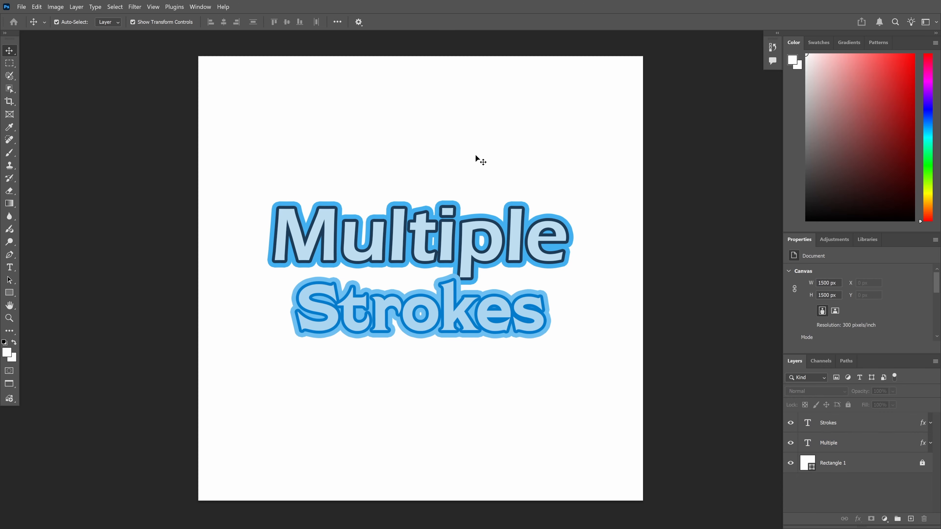
Move the word "Strokes" a few more pixels down, keeping it horizontally centred under "Multiple"
{"action": "left_click", "coordinate": [467, 311]}
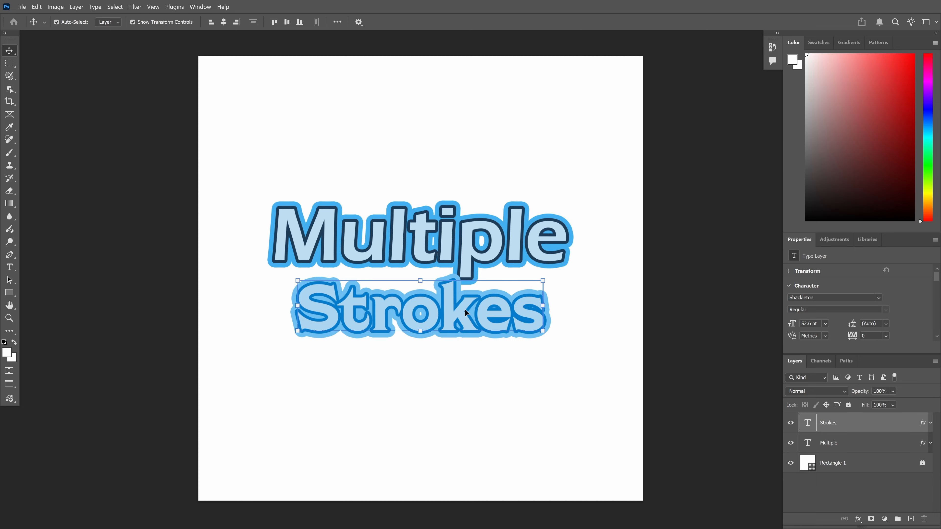
{"action": "key", "text": "Down"}
{"action": "key", "text": "Down"}
{"action": "key", "text": "Down"}
{"action": "key", "text": "Down"}
{"action": "key", "text": "Down"}
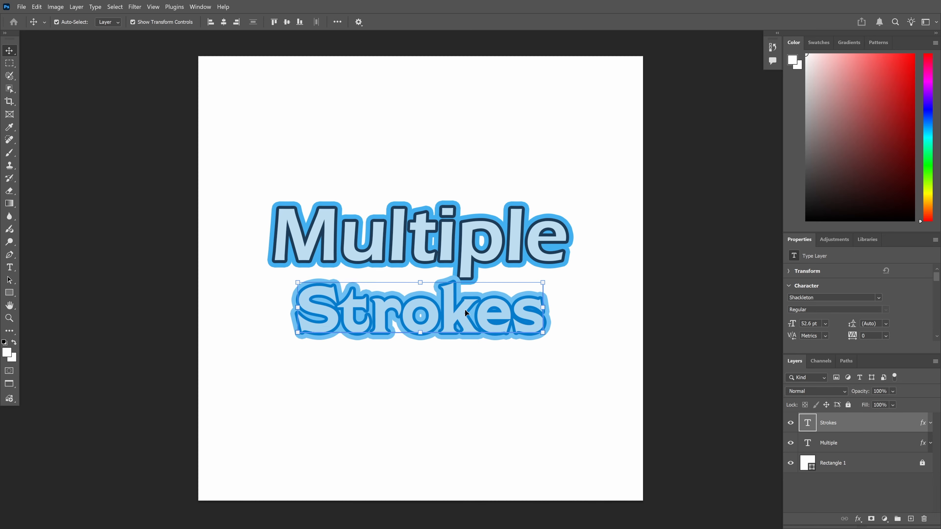
Create a new layer group and name it "Multi stroke"
{"action": "left_click", "coordinate": [487, 172]}
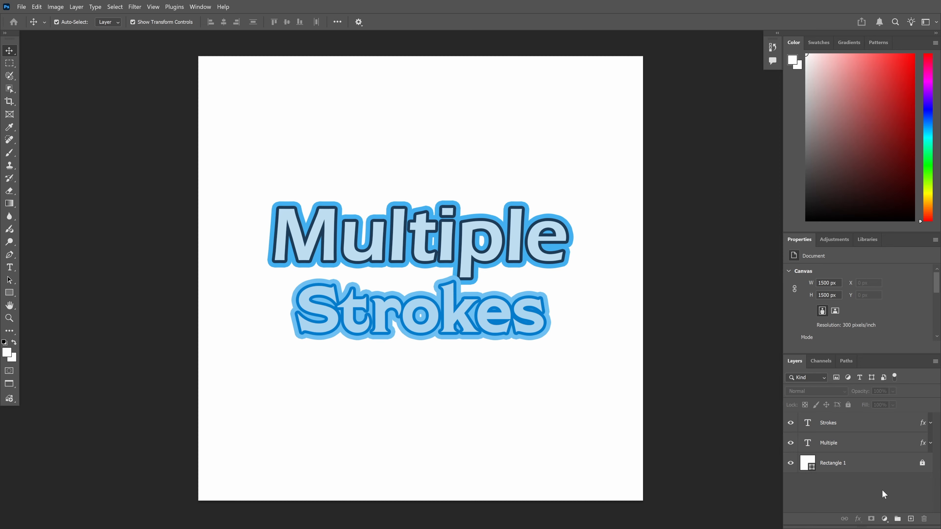
{"action": "left_click", "coordinate": [897, 520]}
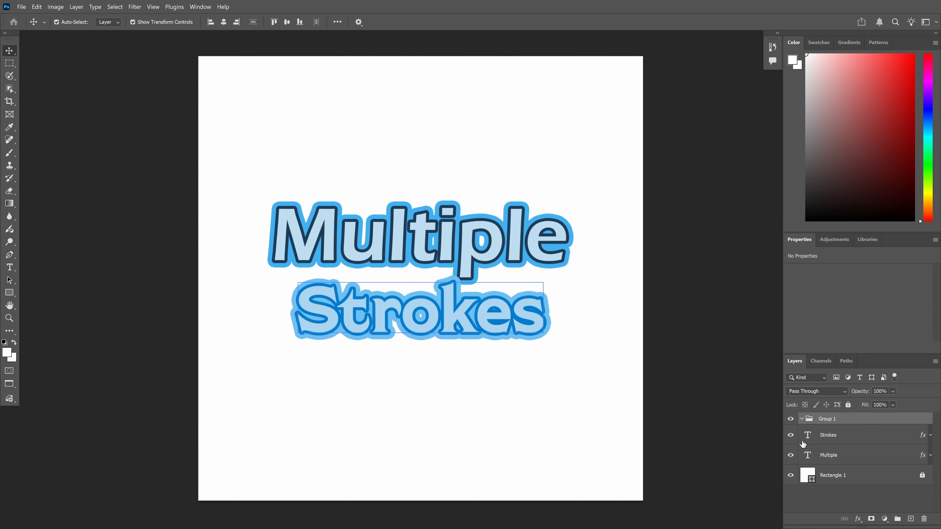
{"action": "double_click", "coordinate": [830, 420]}
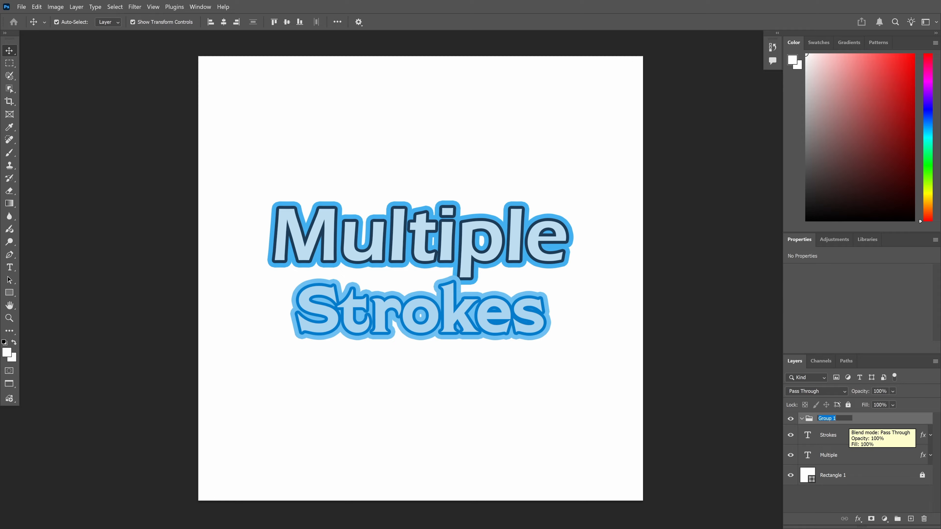
{"action": "type", "text": "Multi stroke"}
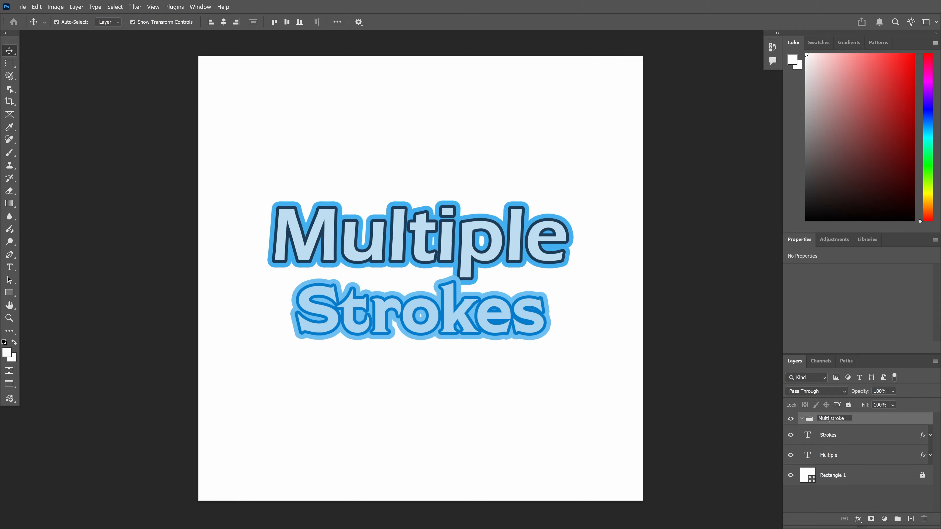
Put the "Strokes" and "Multiple" text layers into the "Multi stroke" group and collapse the group
{"action": "left_click", "coordinate": [871, 437]}
{"action": "left_click", "coordinate": [856, 456], "text": "shift"}
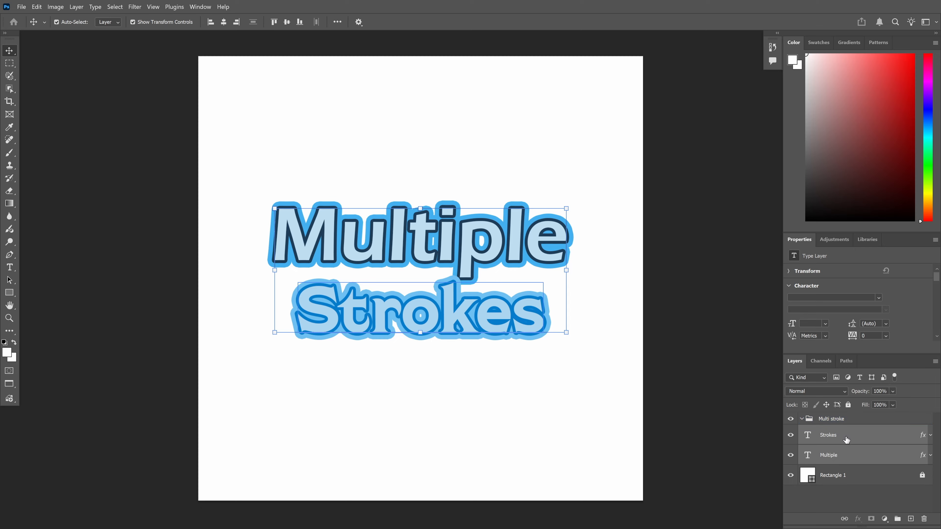
{"action": "left_click_drag", "start_coordinate": [847, 440], "coordinate": [841, 421]}
{"action": "left_click", "coordinate": [802, 420]}
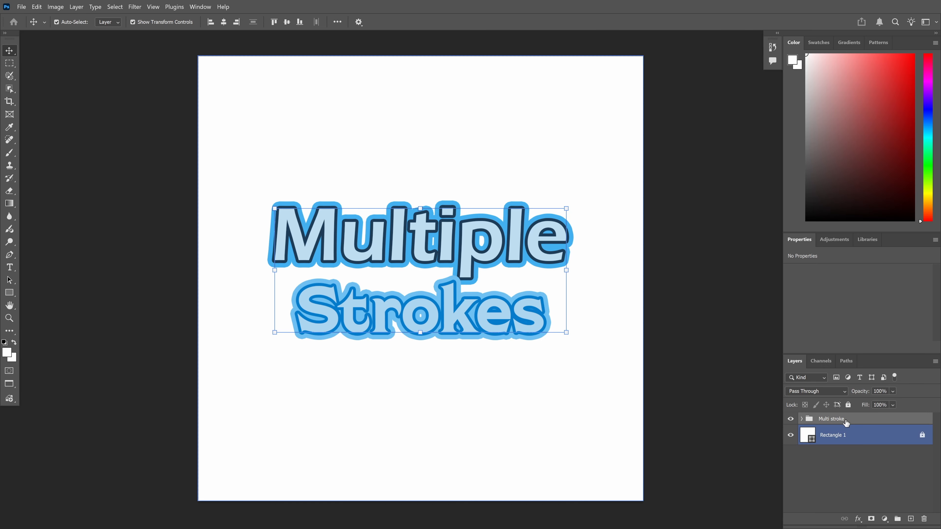
Expand the "Multi stroke" group to check which layers it contains, and collapse it again
{"action": "left_click", "coordinate": [870, 435]}
{"action": "left_click", "coordinate": [806, 422]}
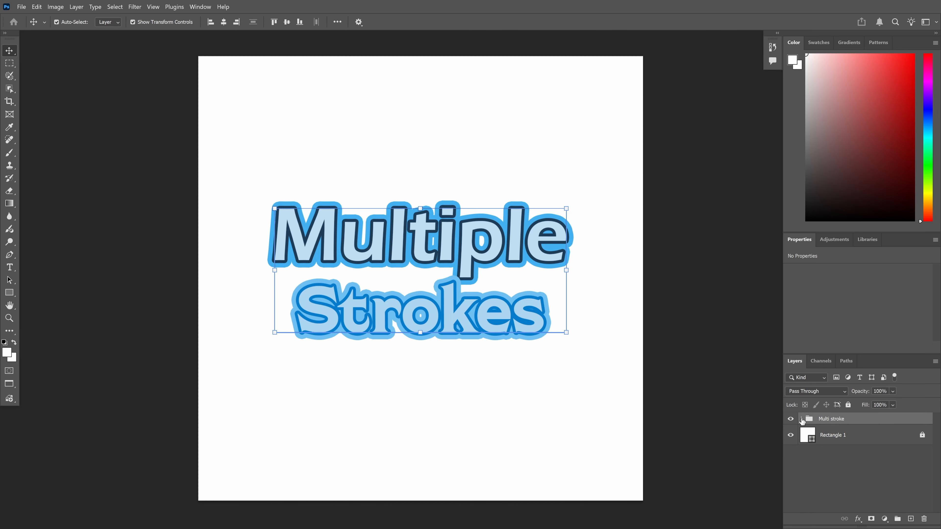
{"action": "left_click", "coordinate": [802, 420]}
{"action": "left_click", "coordinate": [862, 439]}
{"action": "left_click", "coordinate": [818, 422]}
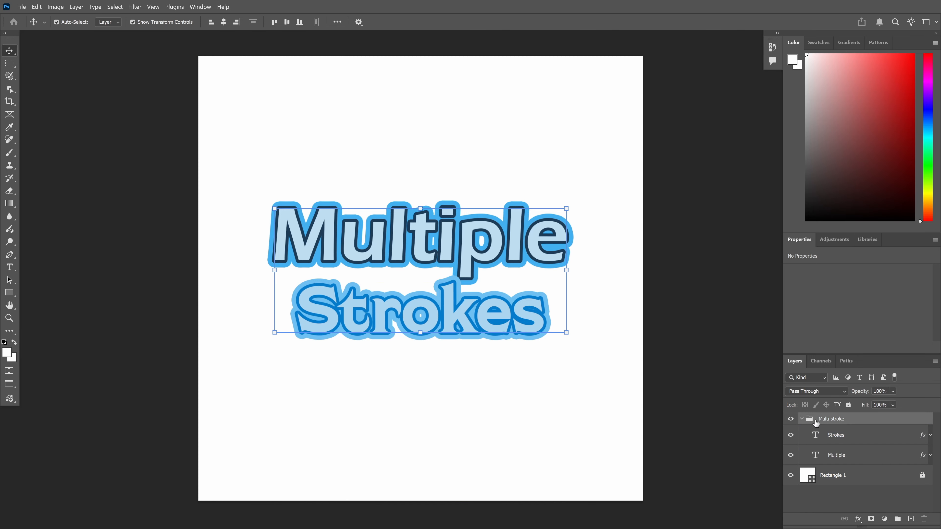
{"action": "left_click", "coordinate": [802, 420]}
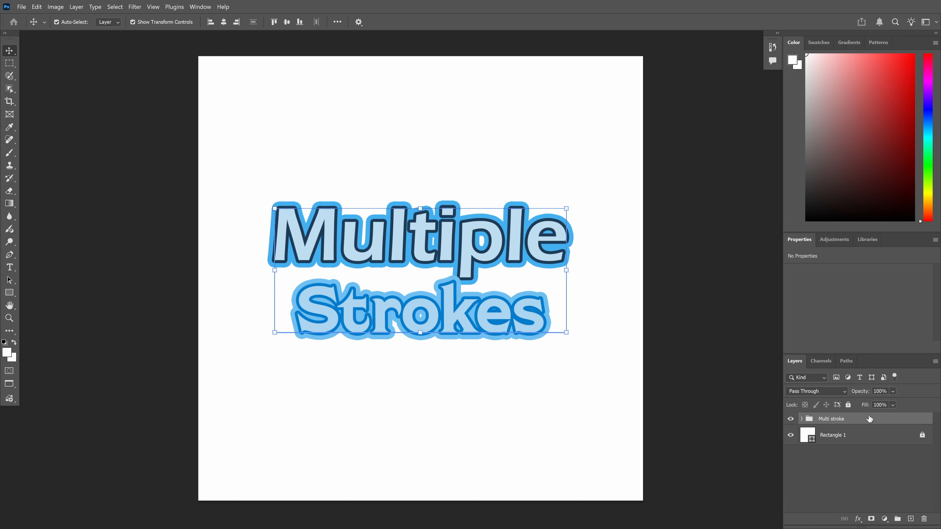
Add a 35 px outside Stroke in colour 96CFF1 to the "Multi stroke" group, moving the Layer Style dialog to inspect the design
{"action": "mouse_move", "coordinate": [870, 435]}
{"action": "left_mouse_down"}
{"action": "mouse_move", "coordinate": [870, 422]}
{"action": "mouse_move", "coordinate": [881, 420]}
{"action": "left_mouse_up"}
{"action": "double_click", "coordinate": [887, 422]}
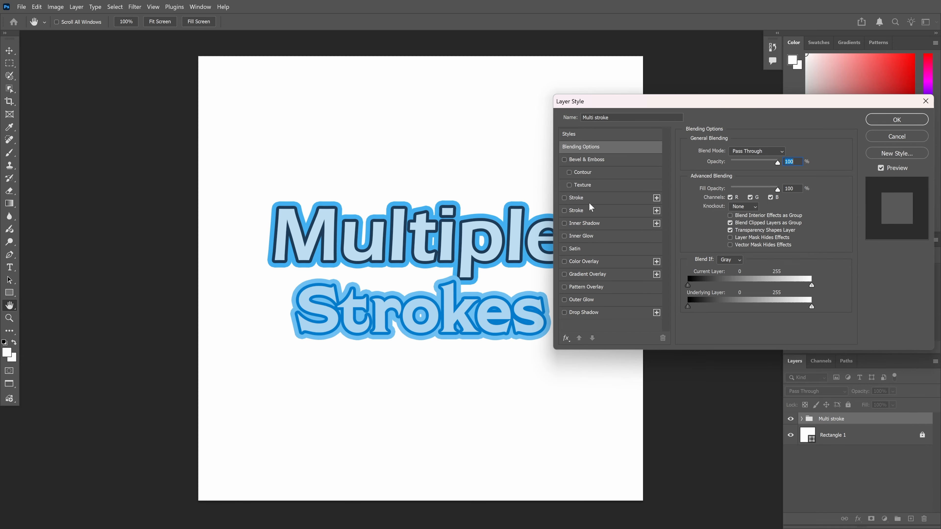
{"action": "left_click", "coordinate": [564, 198]}
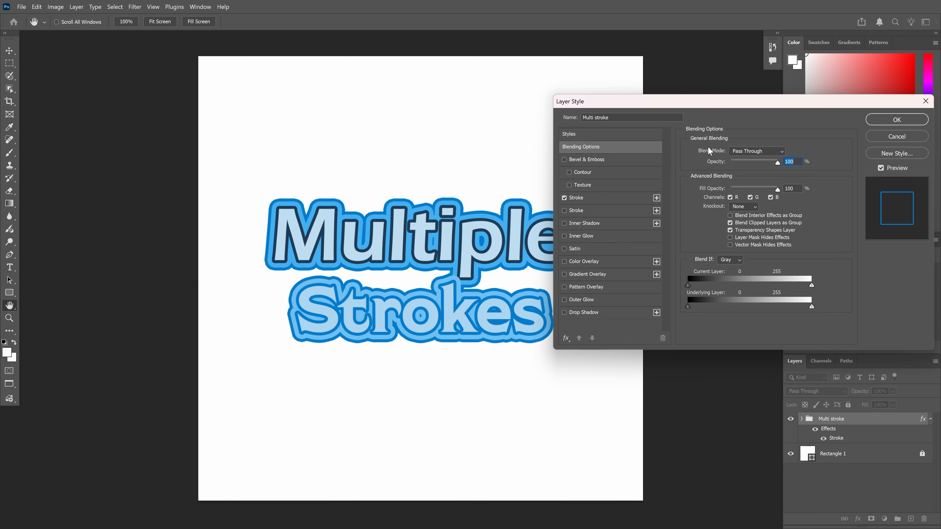
{"action": "left_click", "coordinate": [609, 199]}
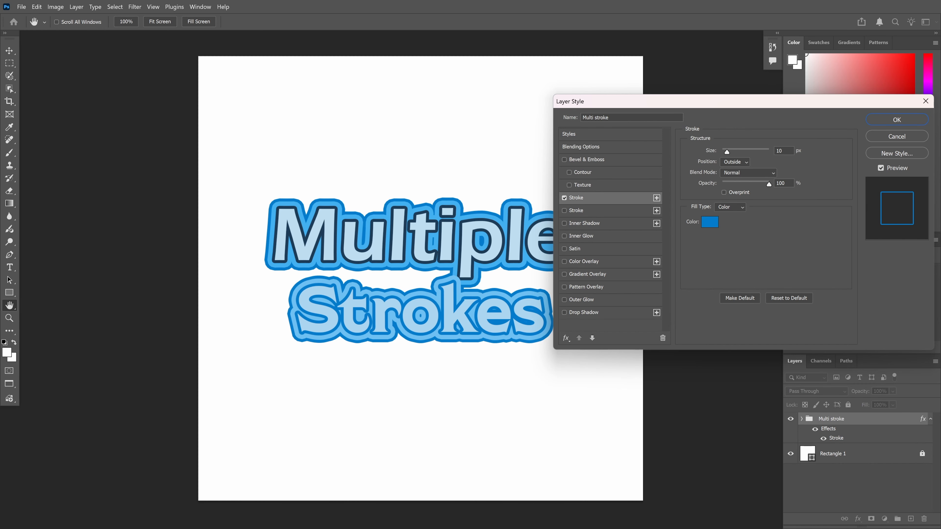
{"action": "double_click", "coordinate": [779, 151]}
{"action": "type", "text": "35"}
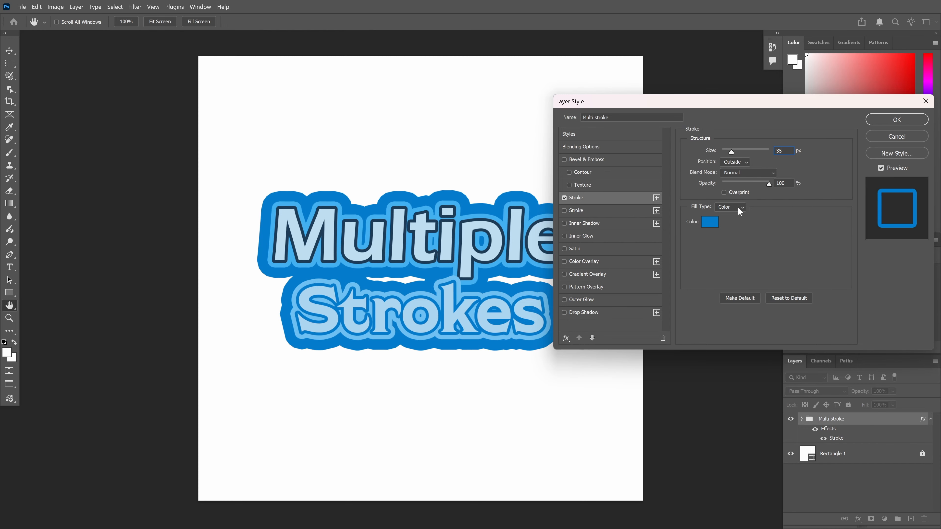
{"action": "left_click", "coordinate": [710, 223]}
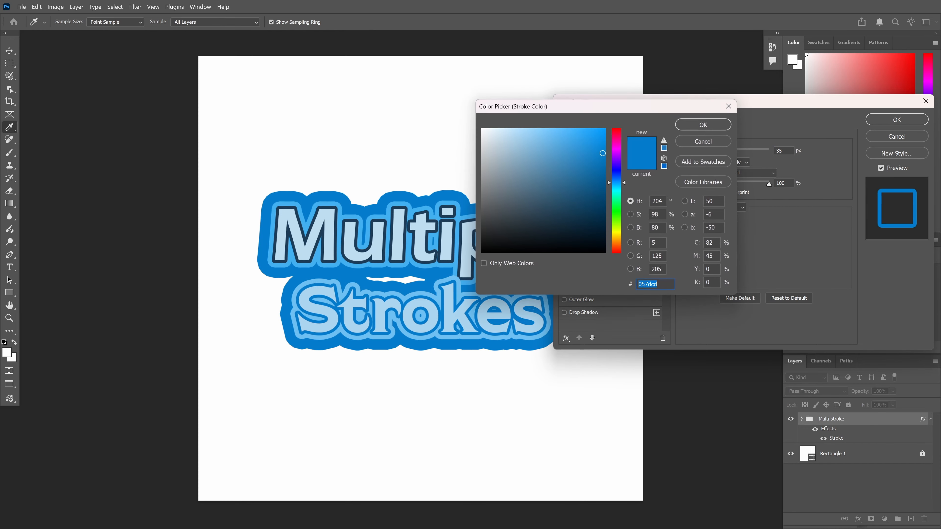
{"action": "type", "text": "96cff1"}
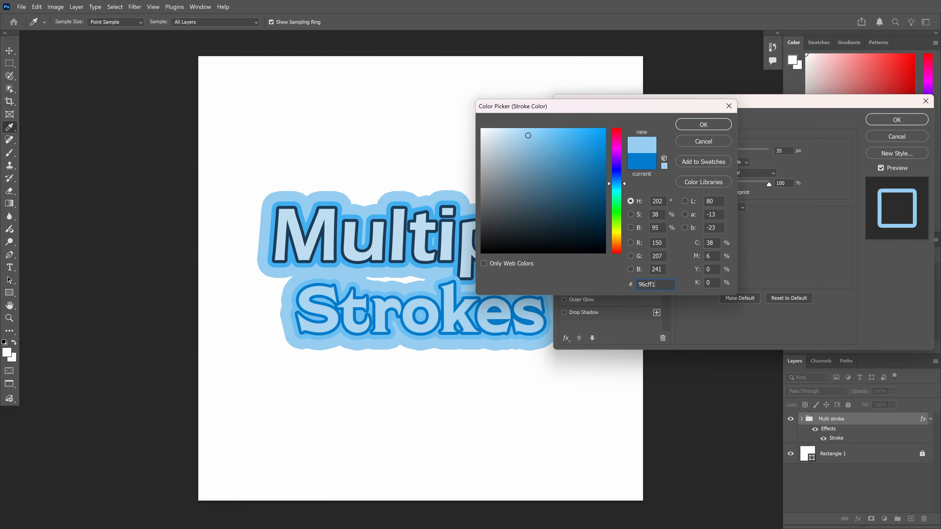
{"action": "left_click", "coordinate": [701, 125]}
{"action": "left_click_drag", "start_coordinate": [687, 100], "coordinate": [593, 416]}
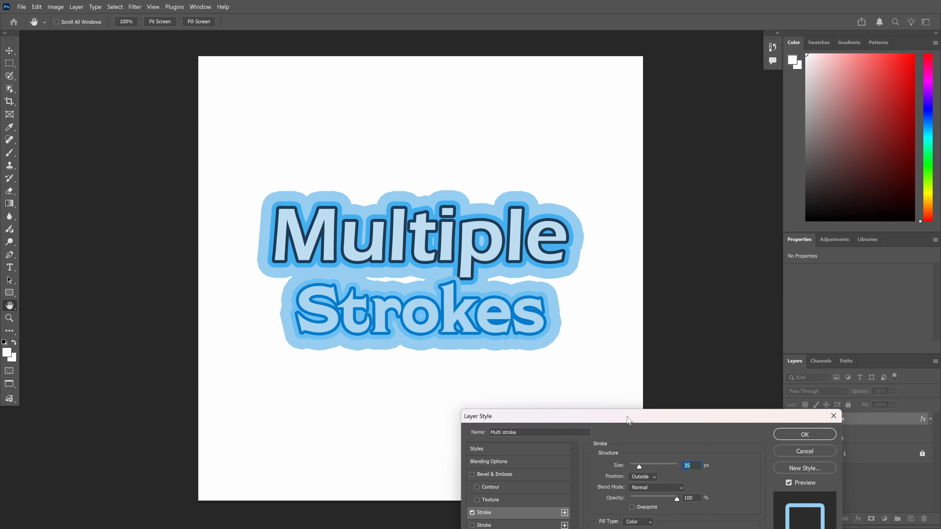
{"action": "left_click_drag", "start_coordinate": [629, 420], "coordinate": [676, 163]}
Enable a second Stroke on the "Multi stroke" group with size 38 px and colour 1E3D58, and apply the layer style
{"action": "left_click", "coordinate": [563, 268]}
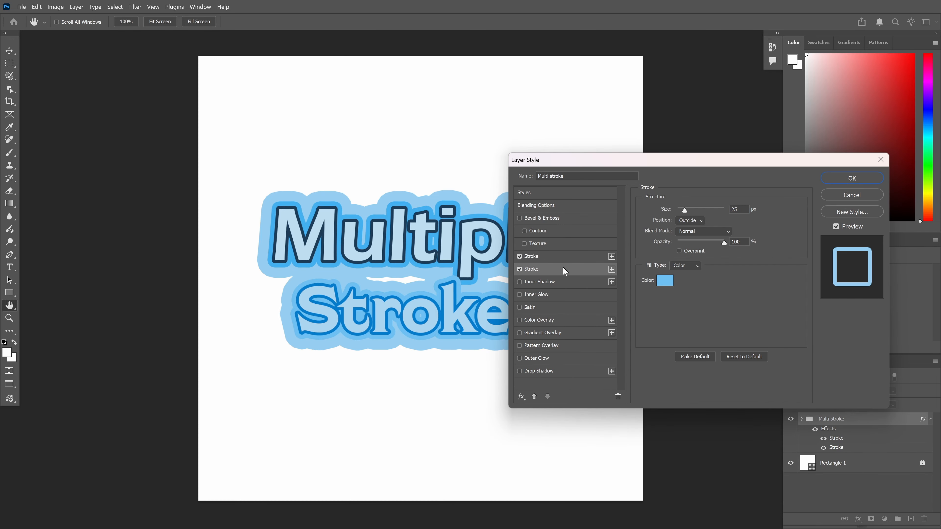
{"action": "double_click", "coordinate": [735, 210]}
{"action": "type", "text": "38"}
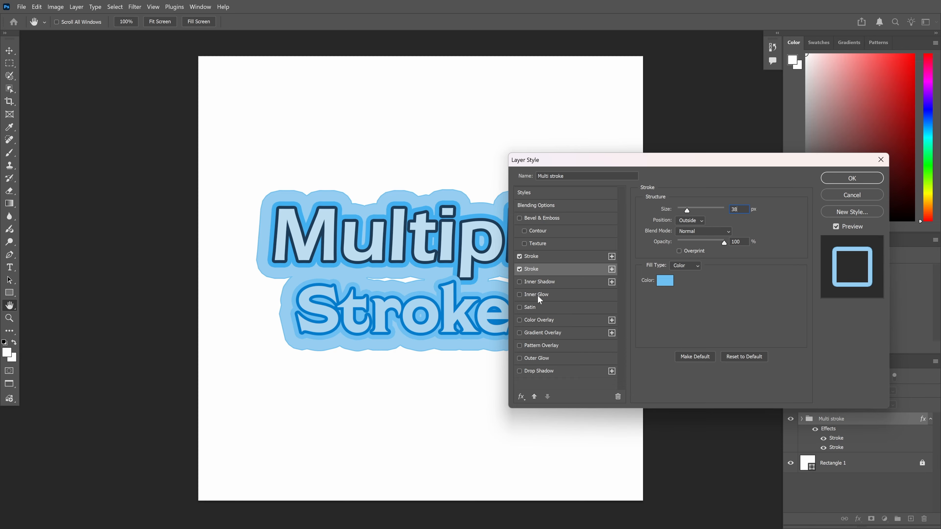
{"action": "left_click", "coordinate": [665, 285]}
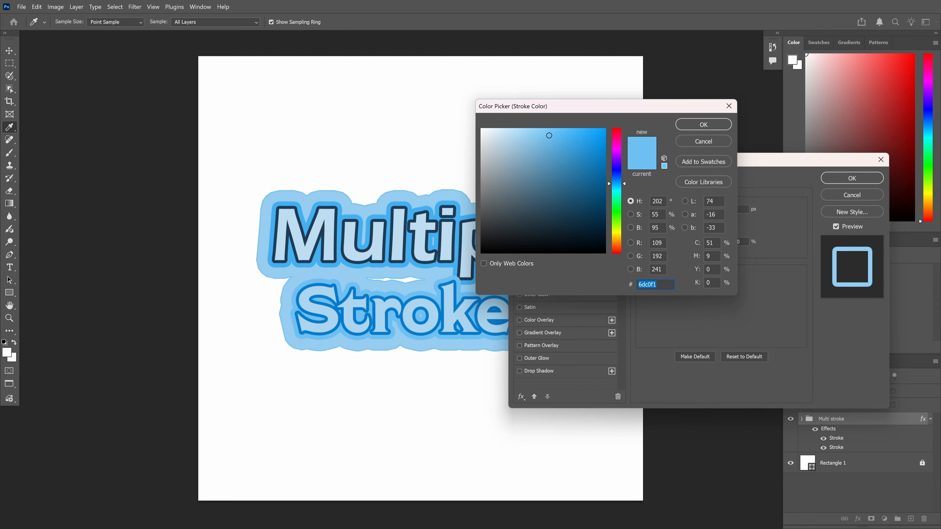
{"action": "type", "text": "1E3D58"}
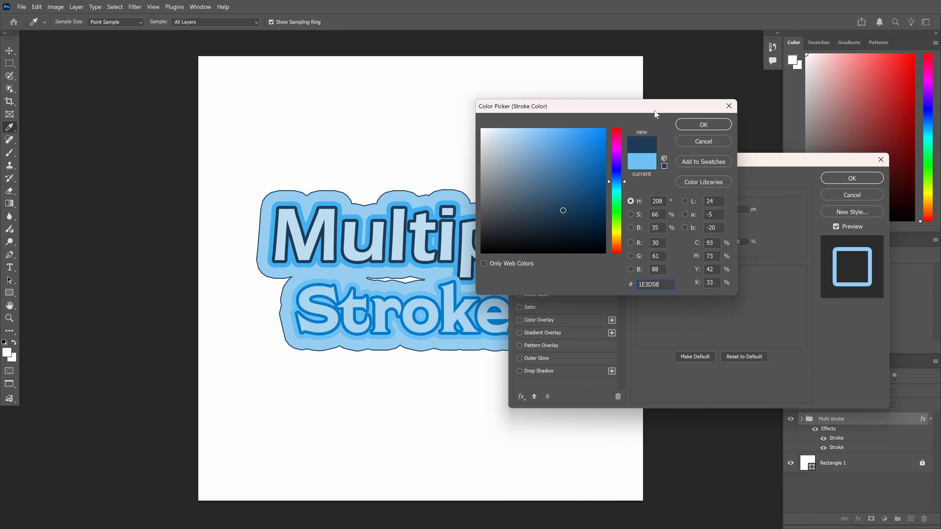
{"action": "left_click", "coordinate": [704, 124]}
{"action": "left_click", "coordinate": [852, 178]}
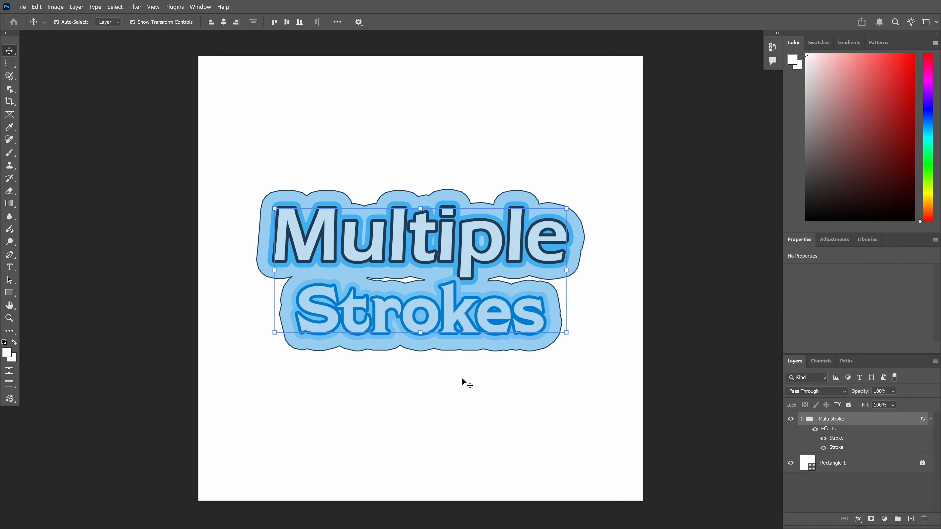
{"action": "left_click", "coordinate": [480, 420]}
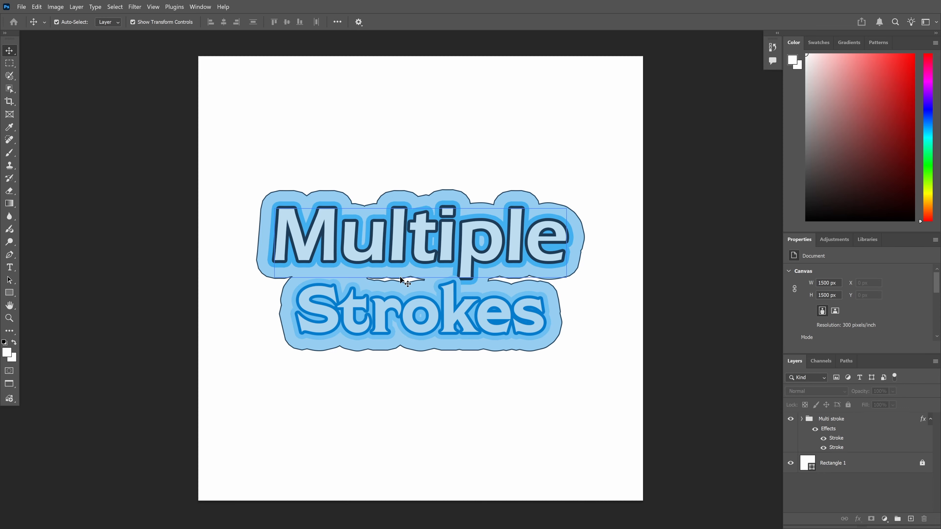
Nudge the word "Strokes" up about 22 px to close the white gaps between the two words' outlines, and deselect it
{"action": "left_click", "coordinate": [447, 318]}
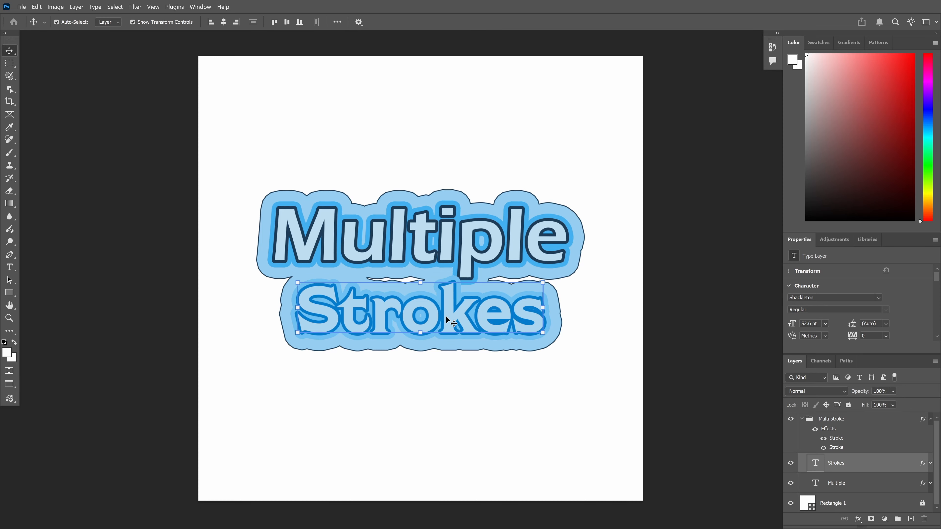
{"action": "key", "text": "Up"}
{"action": "key", "text": "Up"}
{"action": "key", "text": "Up"}
{"action": "key", "text": "Up"}
{"action": "key", "text": "Up"}
{"action": "key", "text": "Up"}
{"action": "key", "text": "Up"}
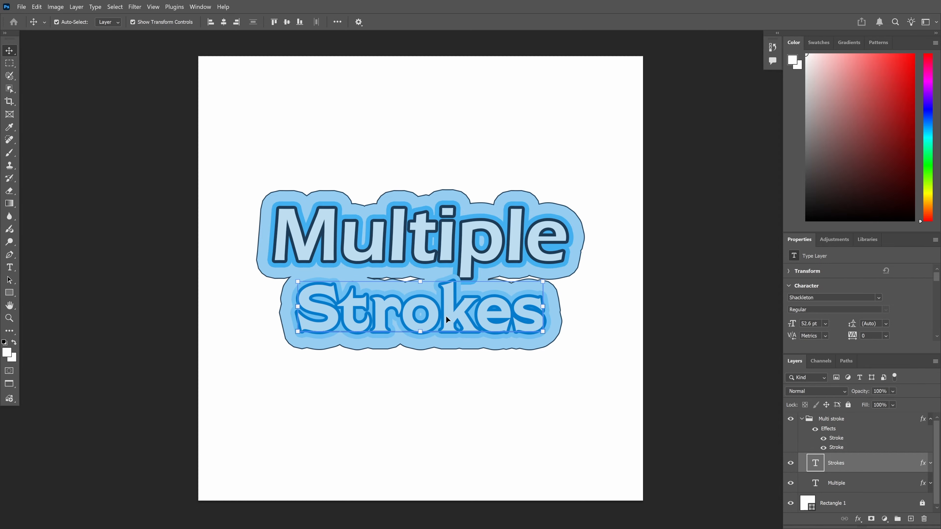
{"action": "key", "text": "Up"}
{"action": "key", "text": "Up"}
{"action": "key", "text": "Up"}
{"action": "key", "text": "Up"}
{"action": "key", "text": "Up"}
{"action": "key", "text": "Up"}
{"action": "key", "text": "Up"}
{"action": "key", "text": "Up"}
{"action": "key", "text": "Up"}
{"action": "key", "text": "Up"}
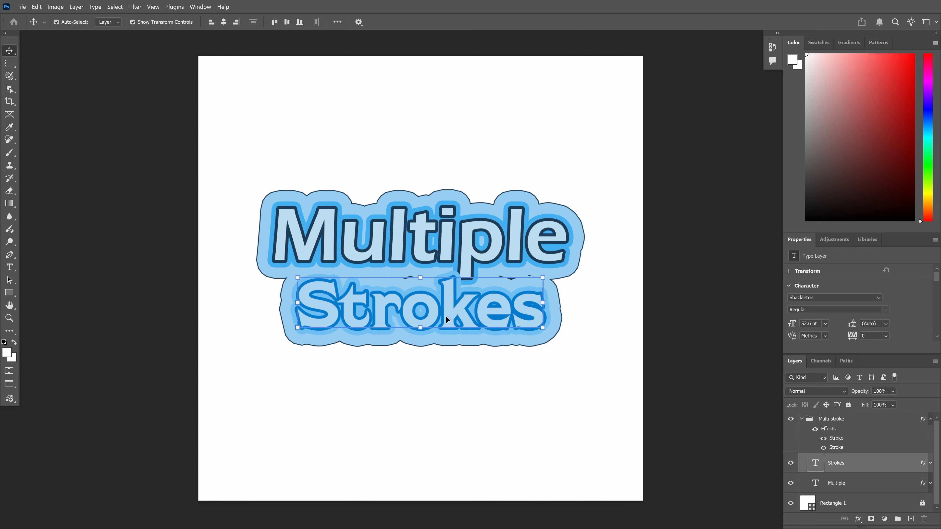
{"action": "key", "text": "Up"}
{"action": "key", "text": "Up"}
{"action": "key", "text": "Up"}
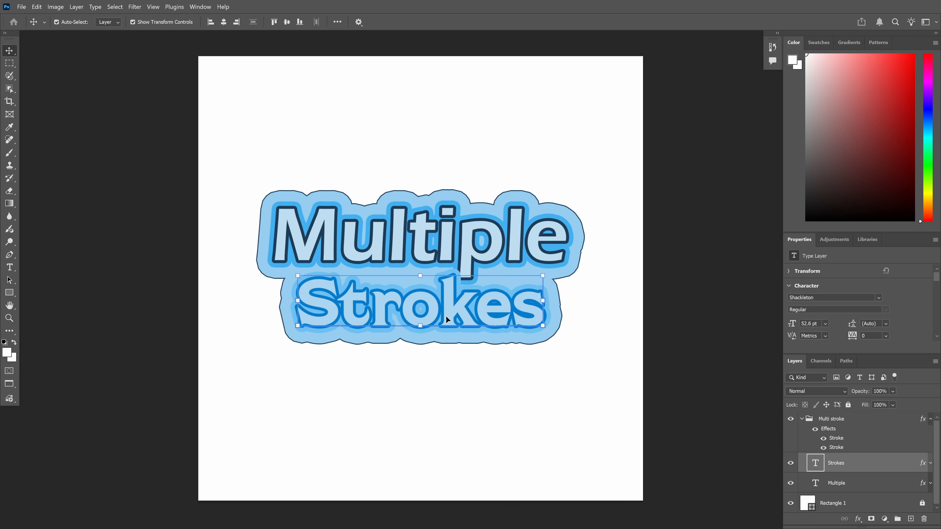
{"action": "key", "text": "Up"}
{"action": "key", "text": "Up"}
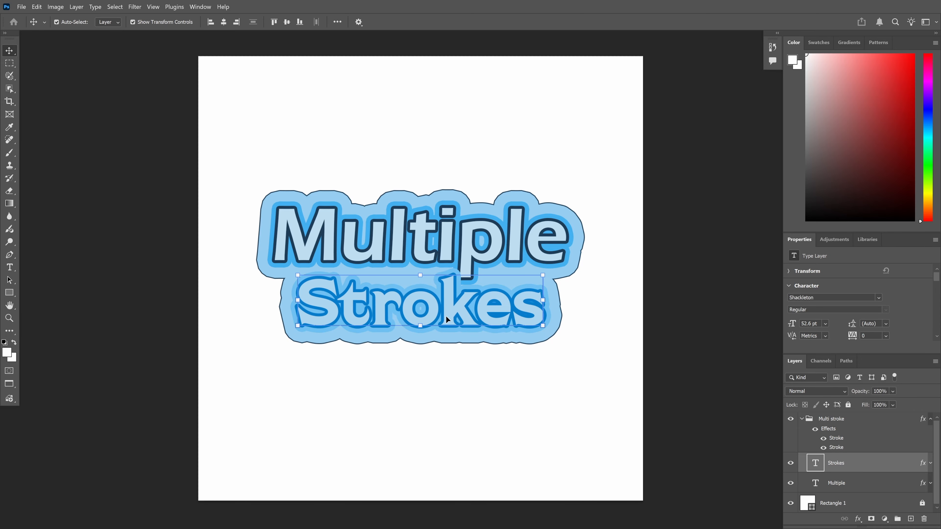
{"action": "left_click", "coordinate": [475, 402]}
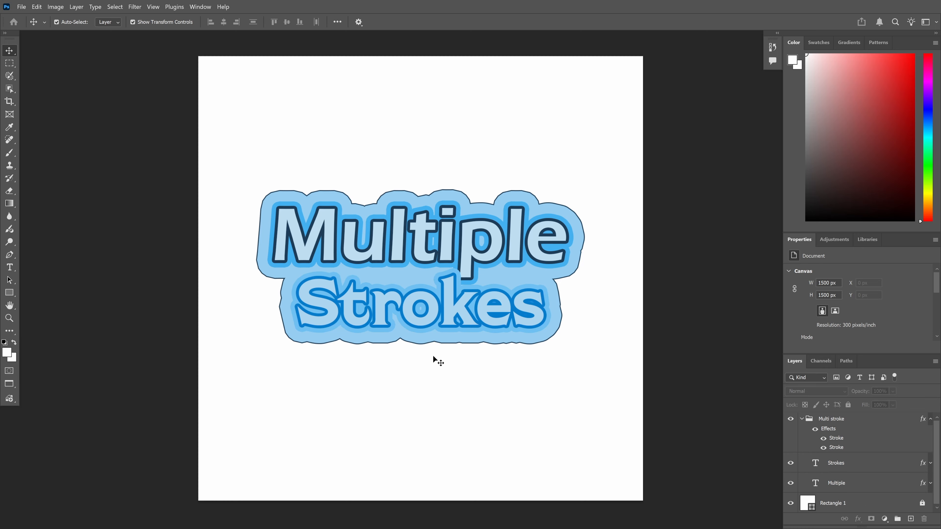
Enlarge the layer list and expand the effects of "Strokes" and "Multiple" to review their strokes, then collapse the group
{"action": "left_click", "coordinate": [797, 419]}
{"action": "left_click", "coordinate": [852, 463]}
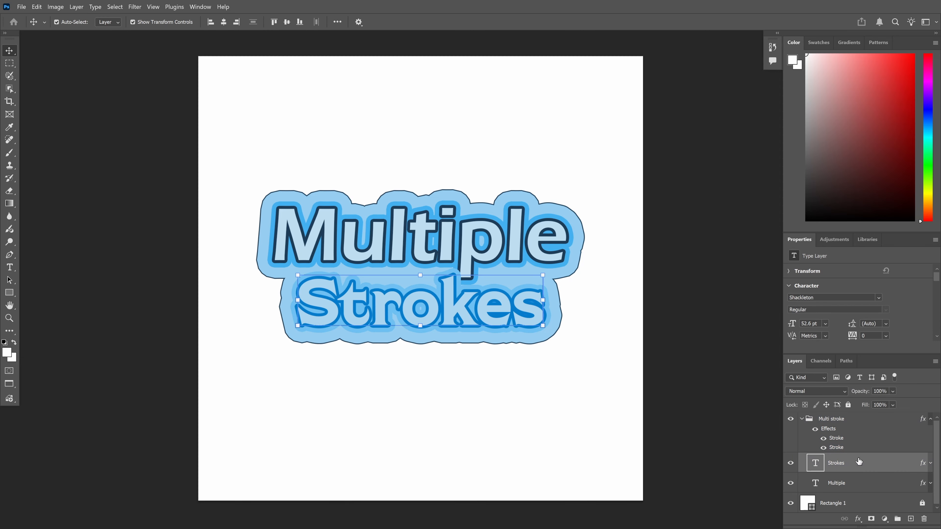
{"action": "left_click", "coordinate": [931, 463]}
{"action": "scroll", "coordinate": [939, 441], "scroll_direction": "down", "scroll_amount": 2}
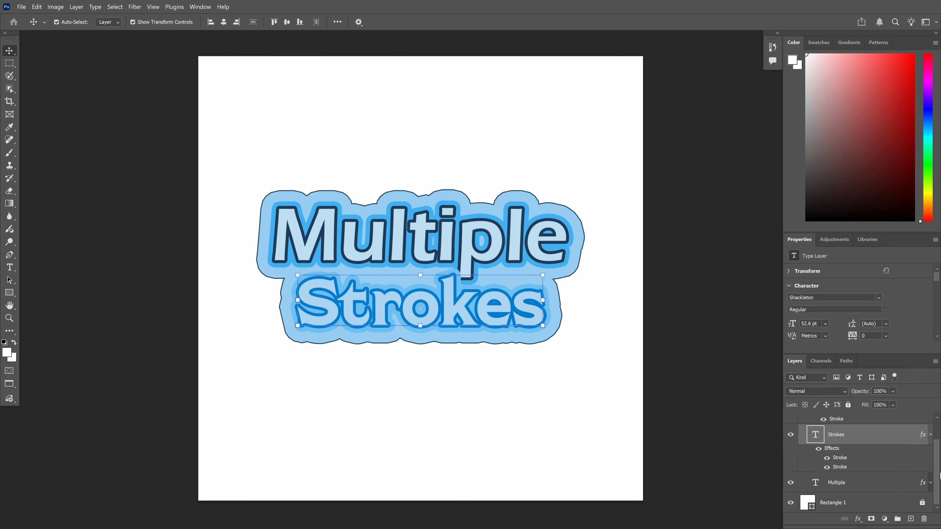
{"action": "left_click_drag", "start_coordinate": [861, 355], "coordinate": [857, 285]}
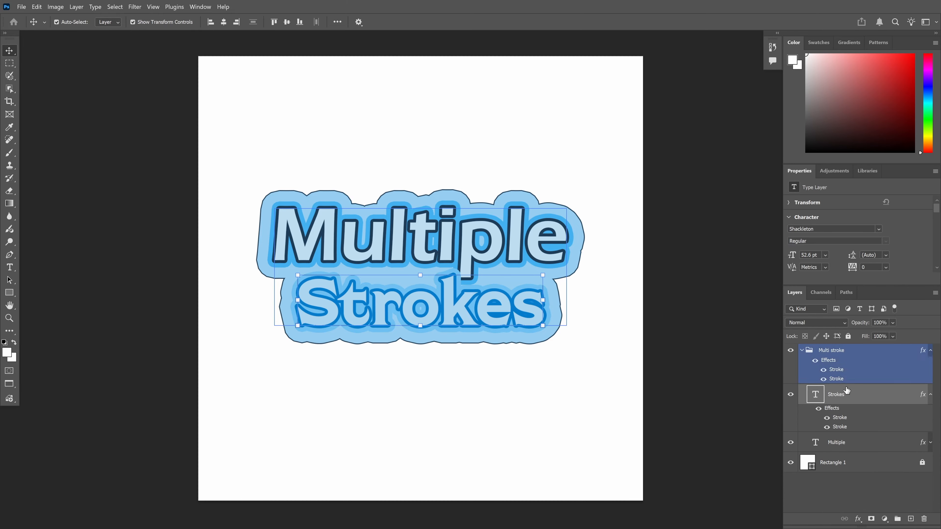
{"action": "left_click", "coordinate": [931, 443]}
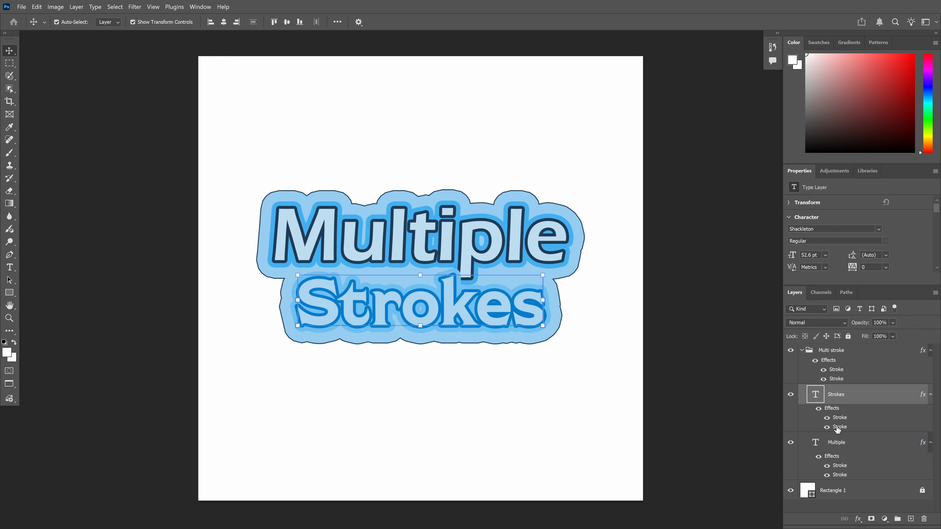
{"action": "left_click", "coordinate": [802, 350]}
Unlock the white background layer "Rectangle 1" and keep it selected
{"action": "left_click", "coordinate": [855, 400]}
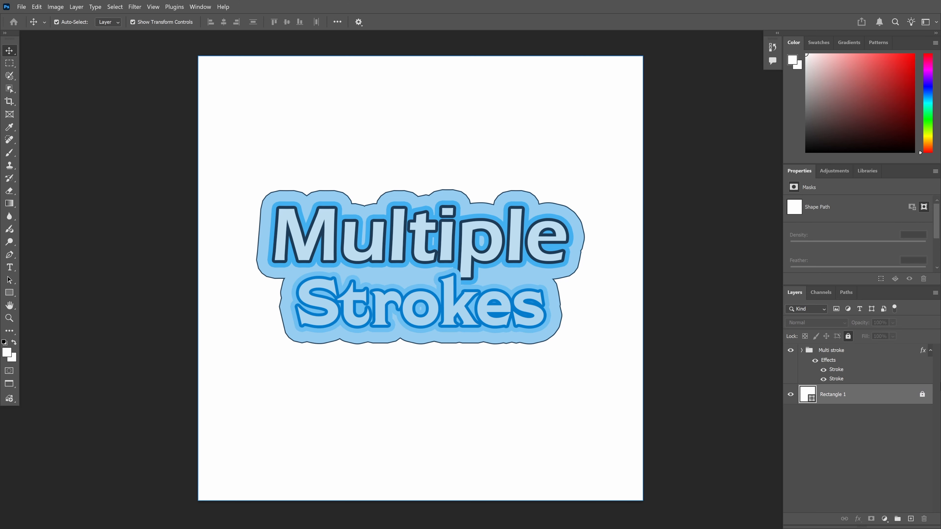
{"action": "left_click", "coordinate": [922, 394]}
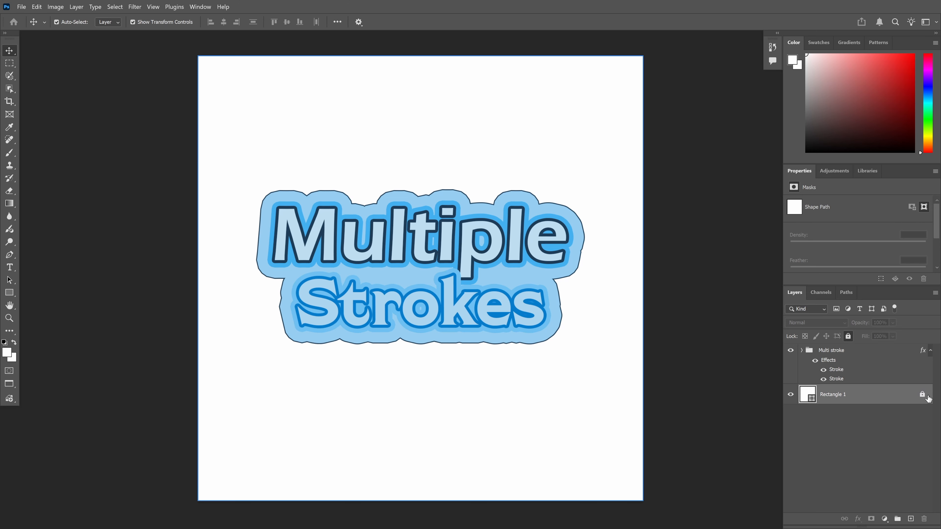
{"action": "left_click", "coordinate": [841, 400]}
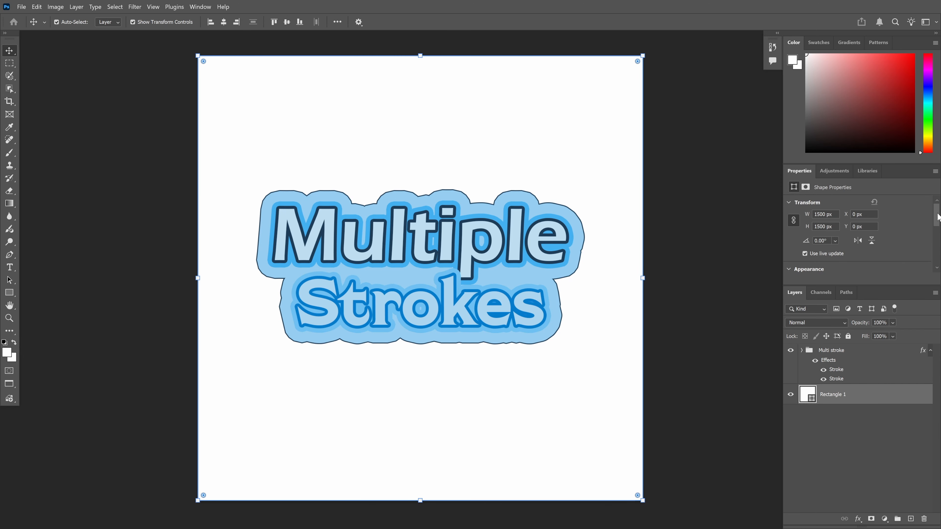
Change the fill colour of the background shape "Rectangle 1" to BFDFF1
{"action": "scroll", "coordinate": [938, 218], "scroll_direction": "down", "scroll_amount": 3}
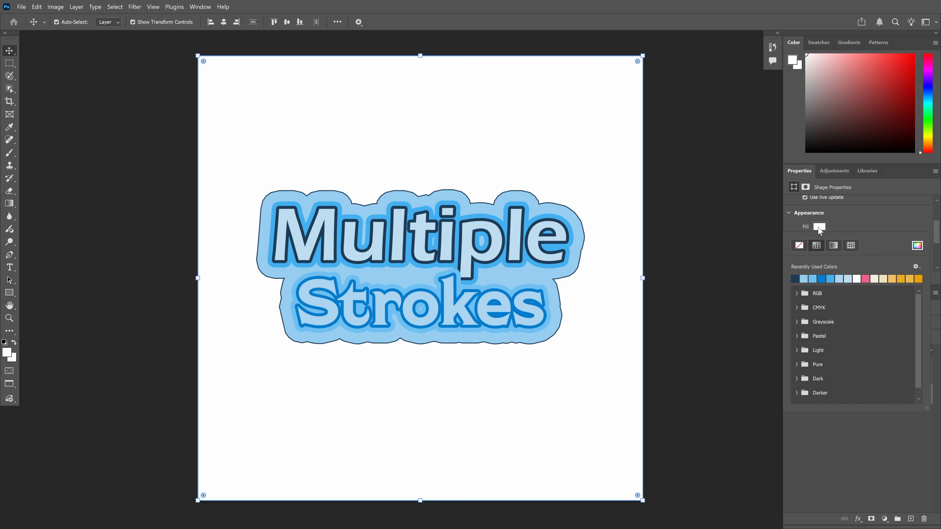
{"action": "left_click", "coordinate": [919, 248]}
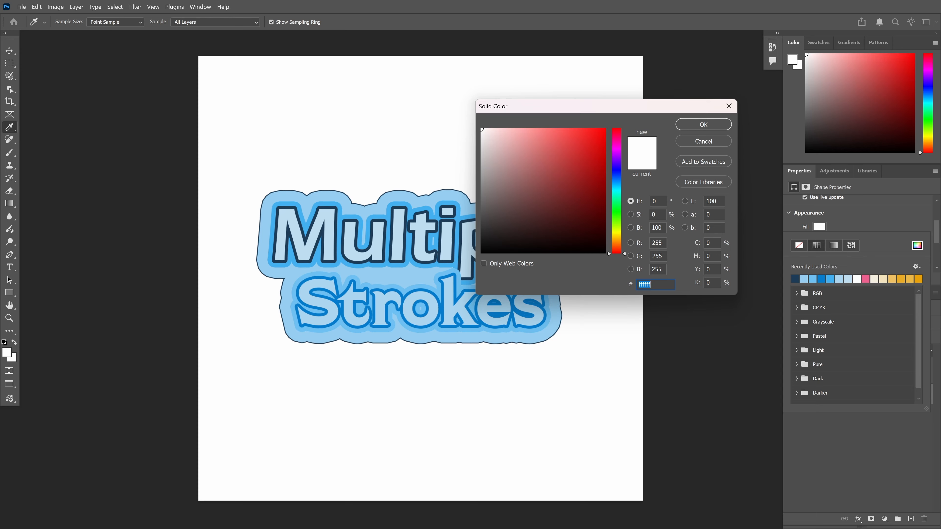
{"action": "left_click", "coordinate": [656, 285]}
{"action": "double_click", "coordinate": [656, 285]}
{"action": "type", "text": "BFDFF1"}
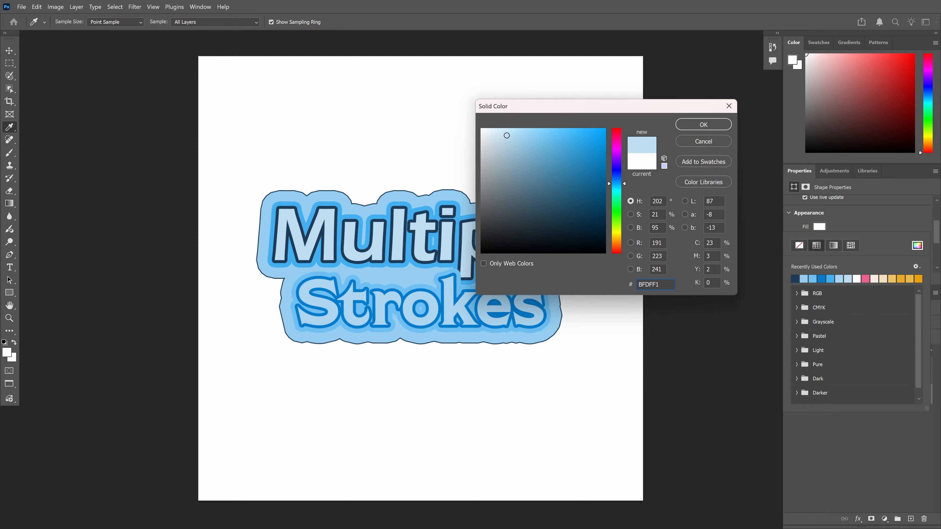
{"action": "left_click", "coordinate": [704, 124]}
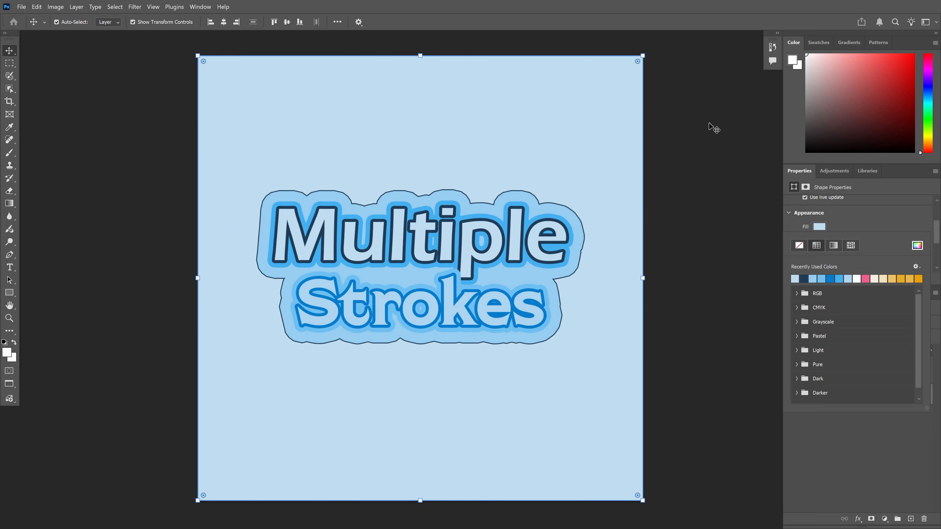
Deselect the background shape and view the finished design in full-screen mode
{"action": "left_click", "coordinate": [686, 197]}
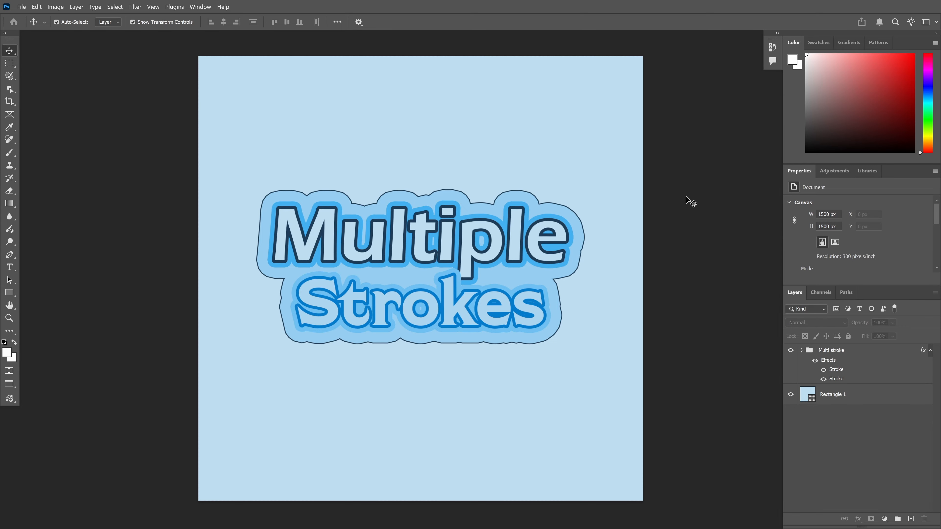
{"action": "key", "text": "f"}
{"action": "scroll", "coordinate": [782, 238], "scroll_direction": "up", "scroll_amount": 1}
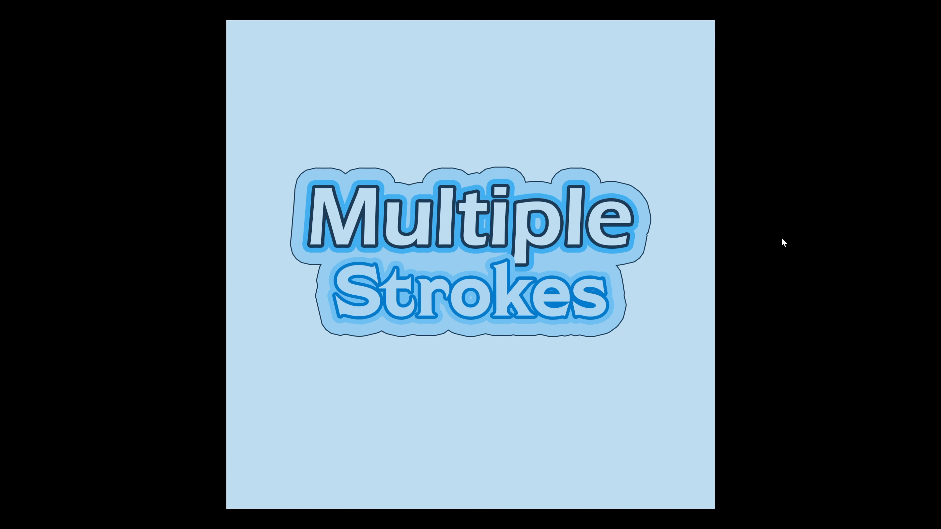